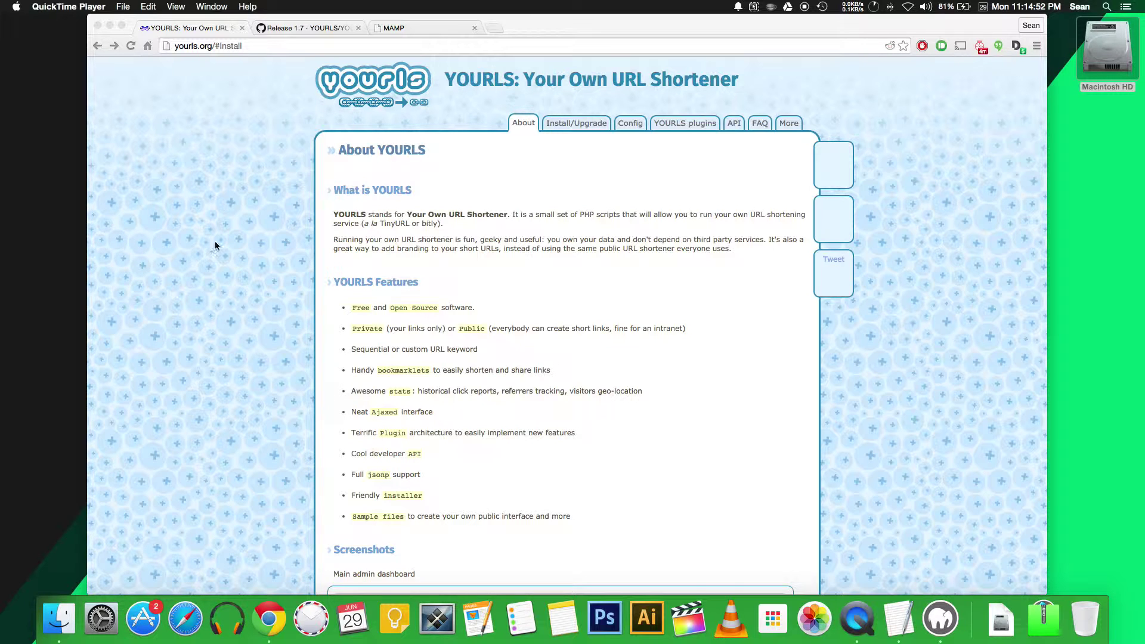
Step: Switch Chrome to the 'Release 1.7 · YOURLS/YOURLS' GitHub tab showing the source downloads
{"action": "left_click", "coordinate": [304, 30]}
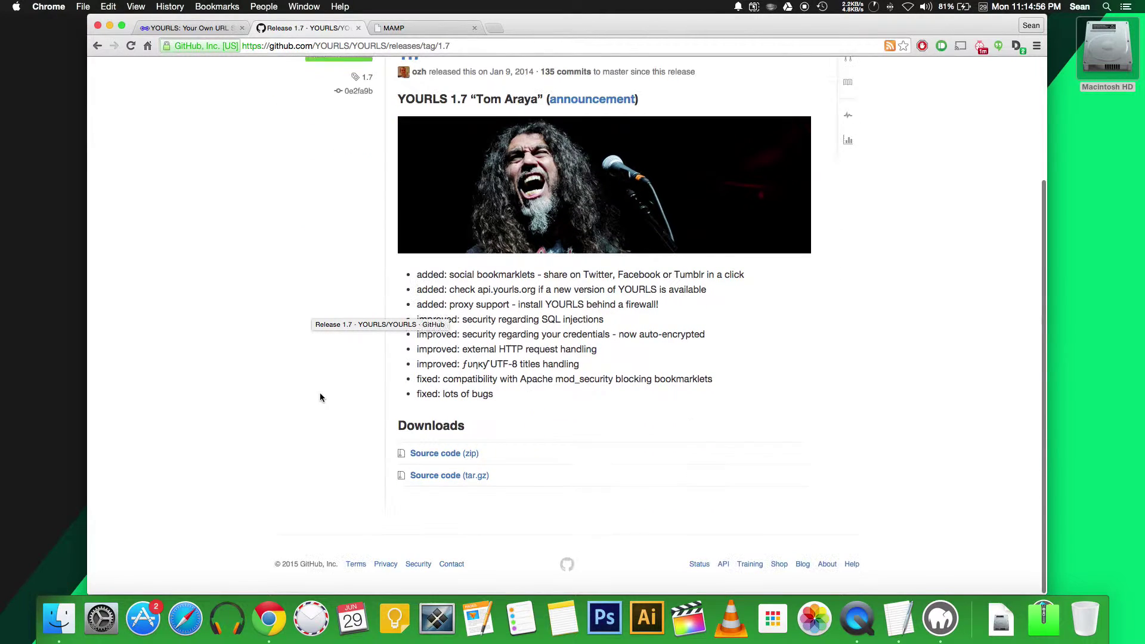
Step: Download the YOURLS 1.7 Source code (zip), unpack it and open the YOURLS-1.7 folder
{"action": "left_click", "coordinate": [432, 458]}
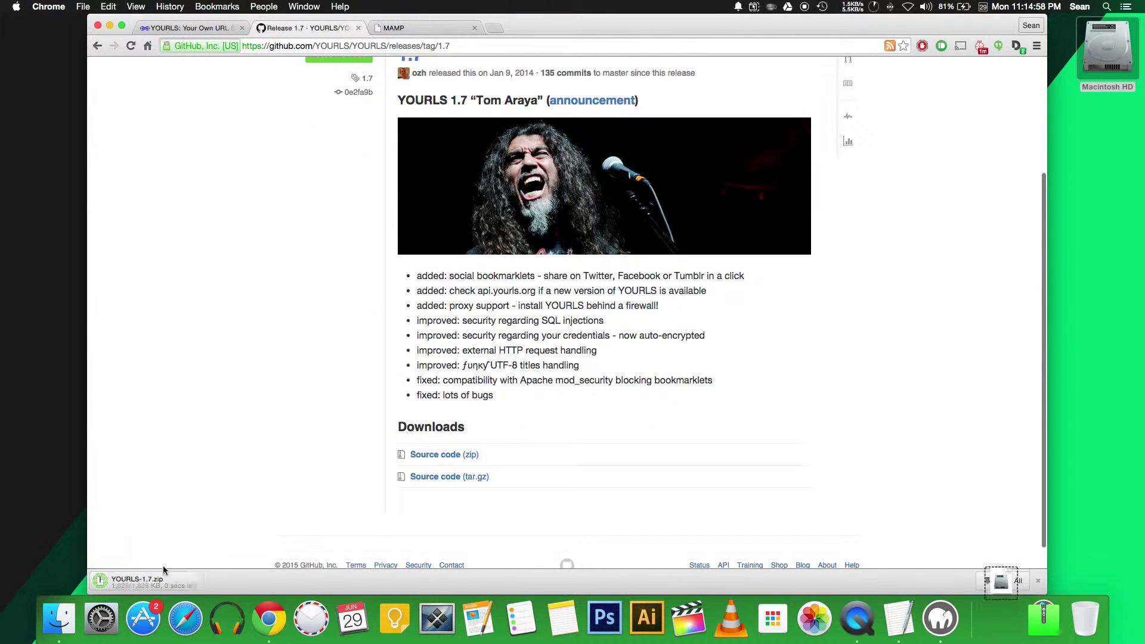
{"action": "left_click", "coordinate": [186, 583]}
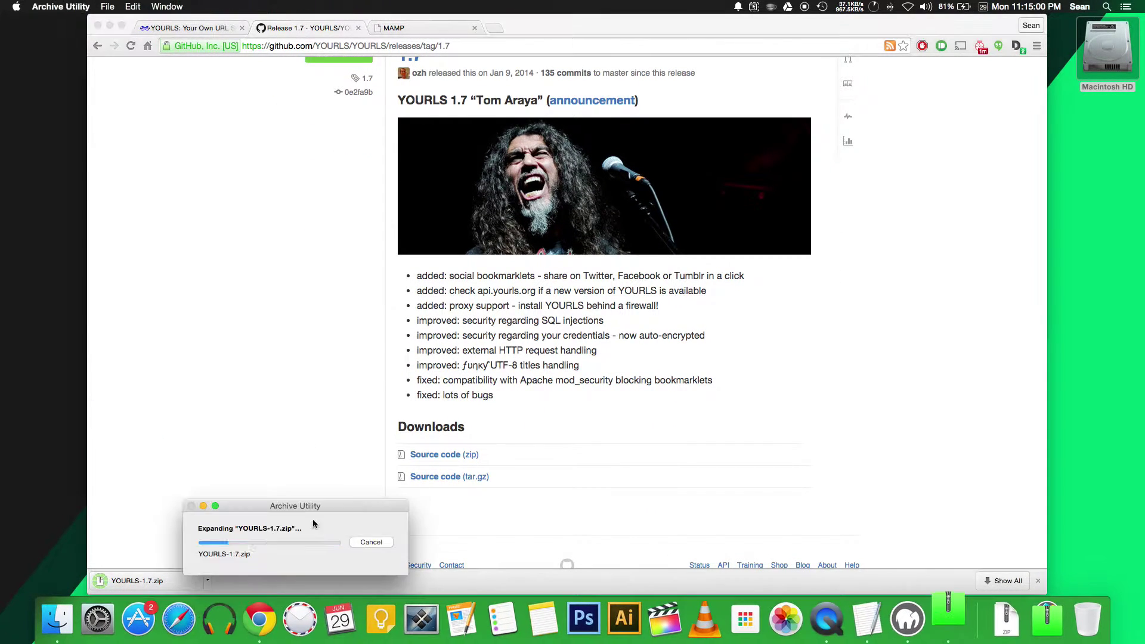
{"action": "left_click", "coordinate": [342, 428]}
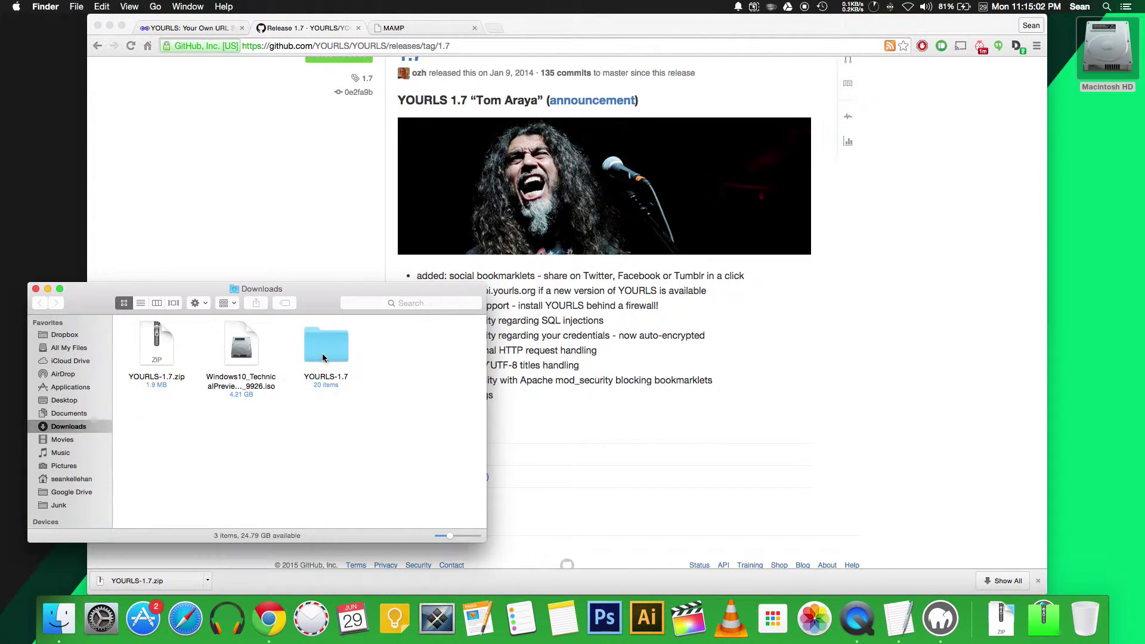
{"action": "double_click", "coordinate": [325, 334]}
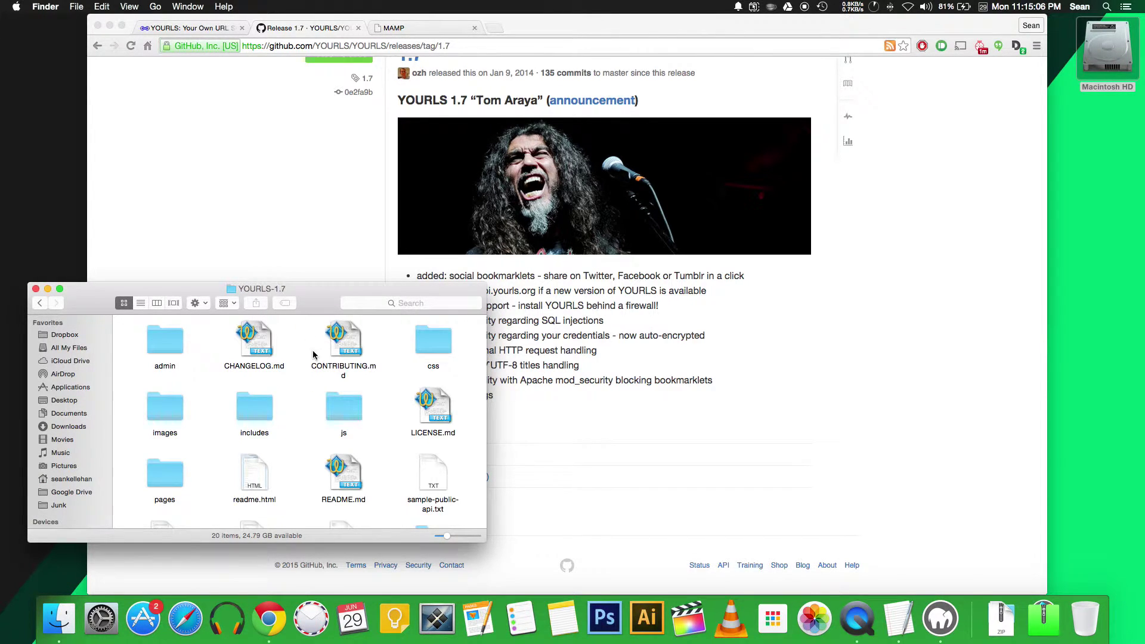
Step: Move all 20 YOURLS-1.7 files into the htdocs folder and close the emptied window
{"action": "left_click", "coordinate": [59, 620]}
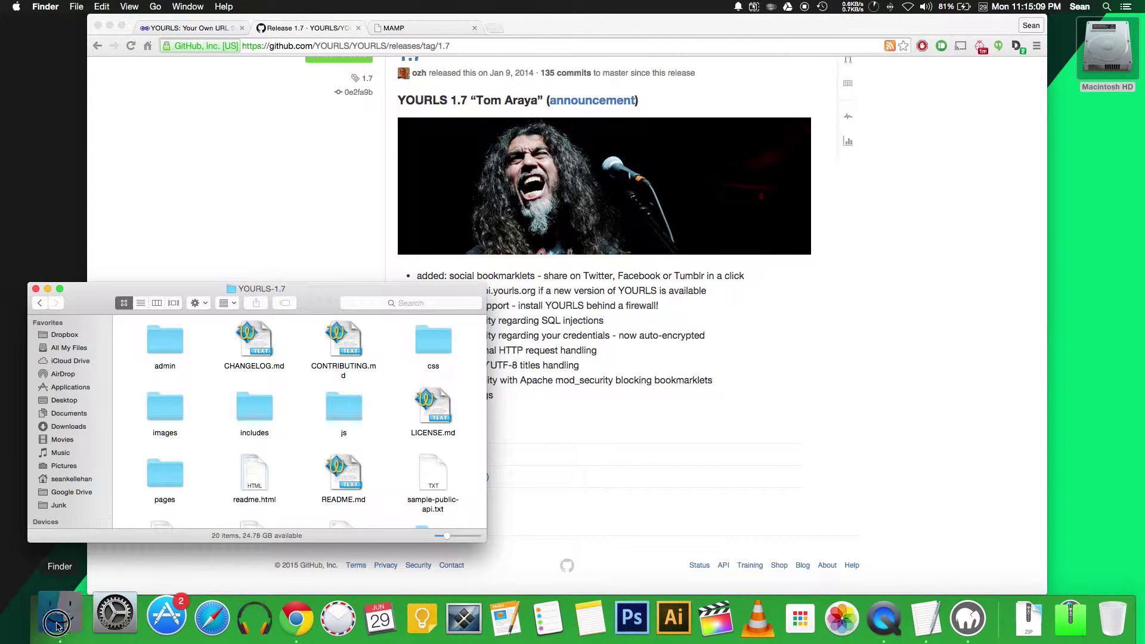
{"action": "left_click", "coordinate": [262, 349]}
{"action": "key", "text": "super+a"}
{"action": "left_click_drag", "start_coordinate": [262, 349], "coordinate": [702, 383]}
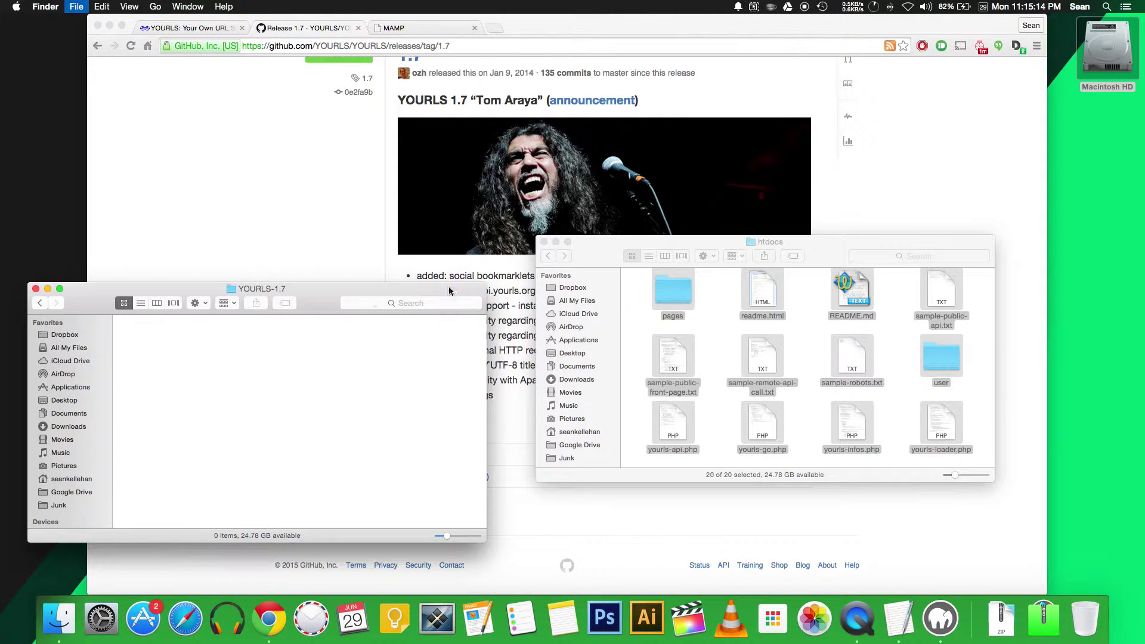
{"action": "key", "text": "super+w"}
Step: Go to phpMyAdmin in the MAMP tab and start adding a new user from Users
{"action": "left_click", "coordinate": [290, 284]}
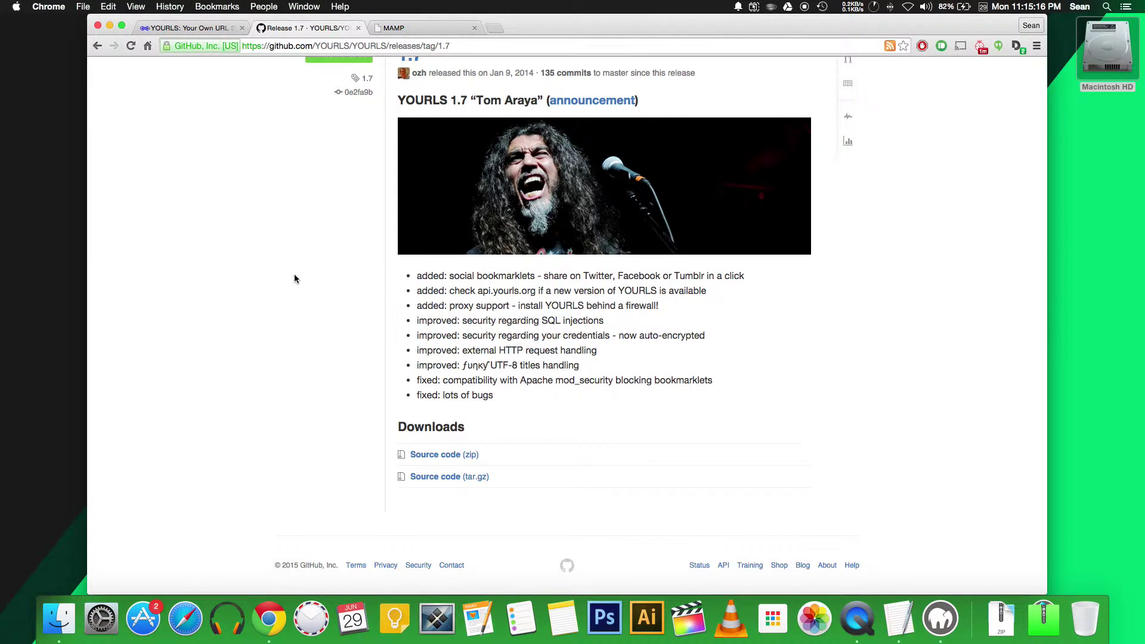
{"action": "left_click", "coordinate": [407, 27]}
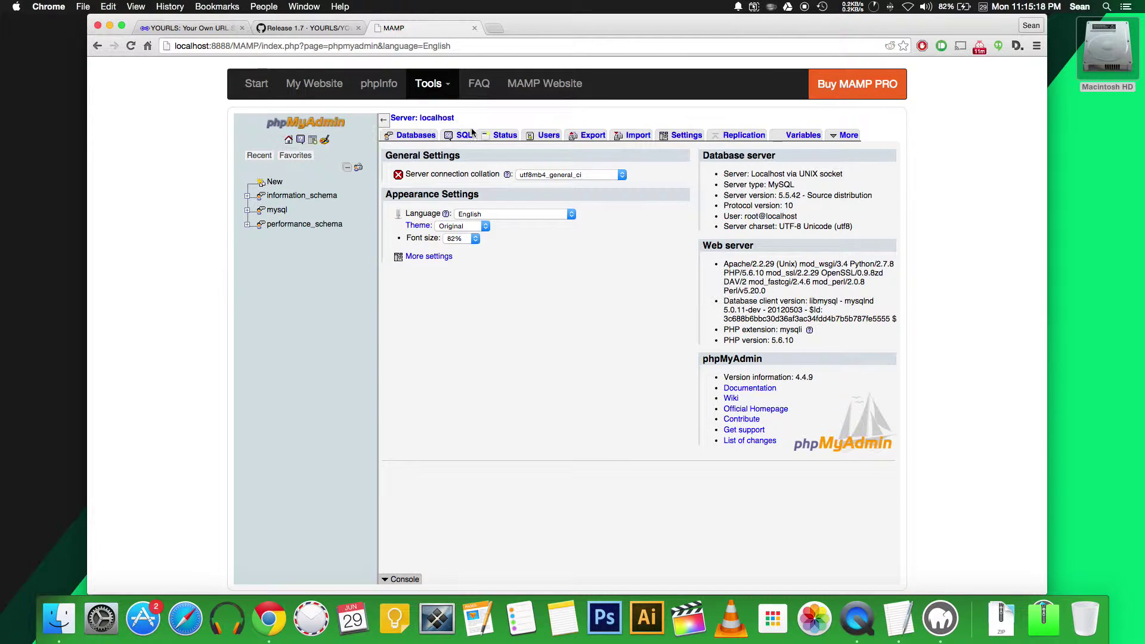
{"action": "left_click", "coordinate": [543, 137]}
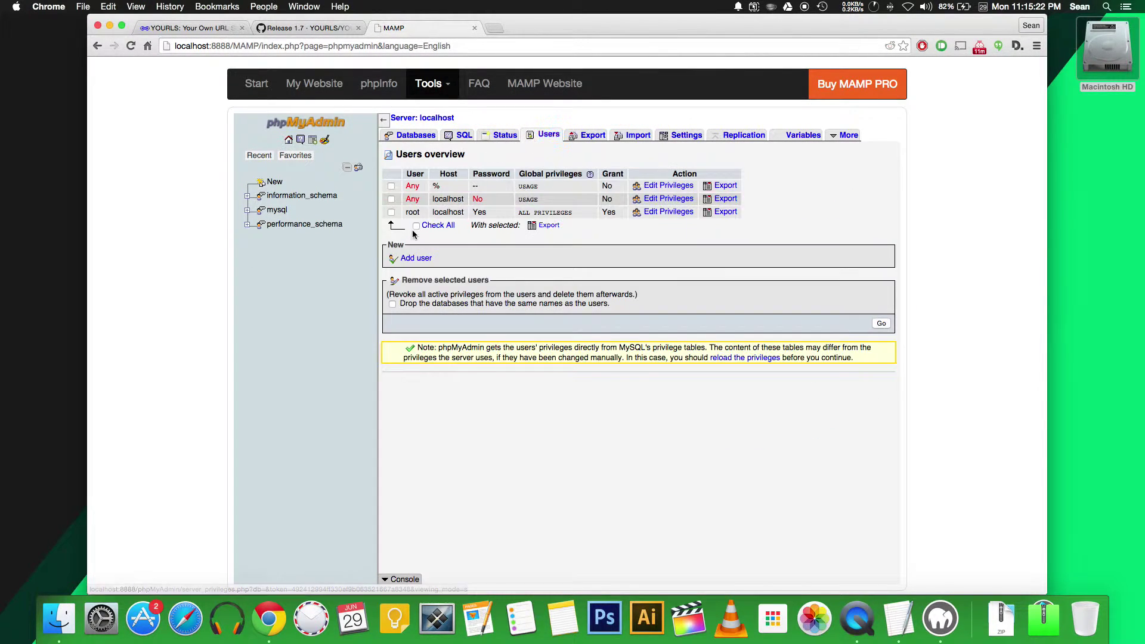
{"action": "left_click", "coordinate": [416, 259]}
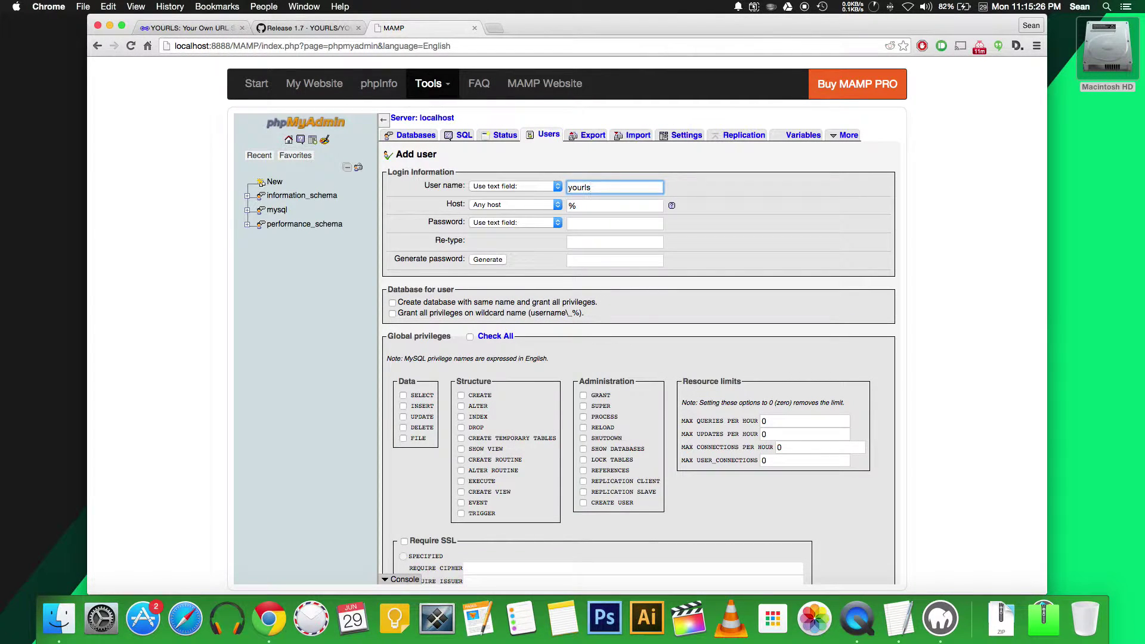
Step: Create the yourls user on Local host with a password and same-name database, then list databases
{"action": "left_click", "coordinate": [521, 207]}
{"action": "left_click", "coordinate": [507, 214]}
{"action": "left_click", "coordinate": [598, 223]}
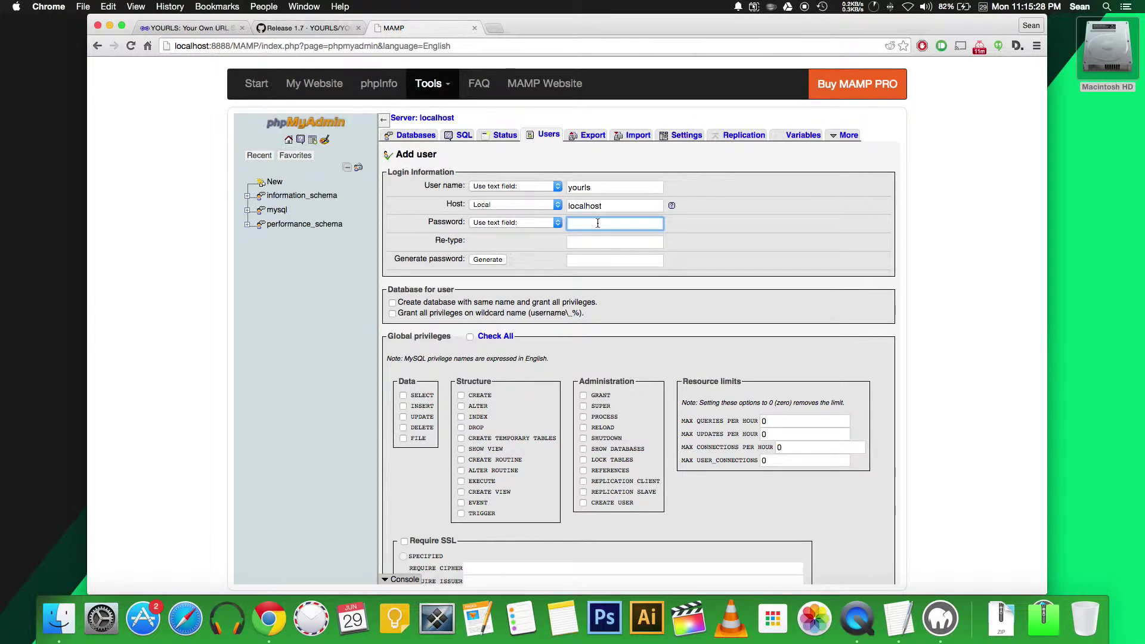
{"action": "type", "text": "password"}
{"action": "key", "text": "Tab"}
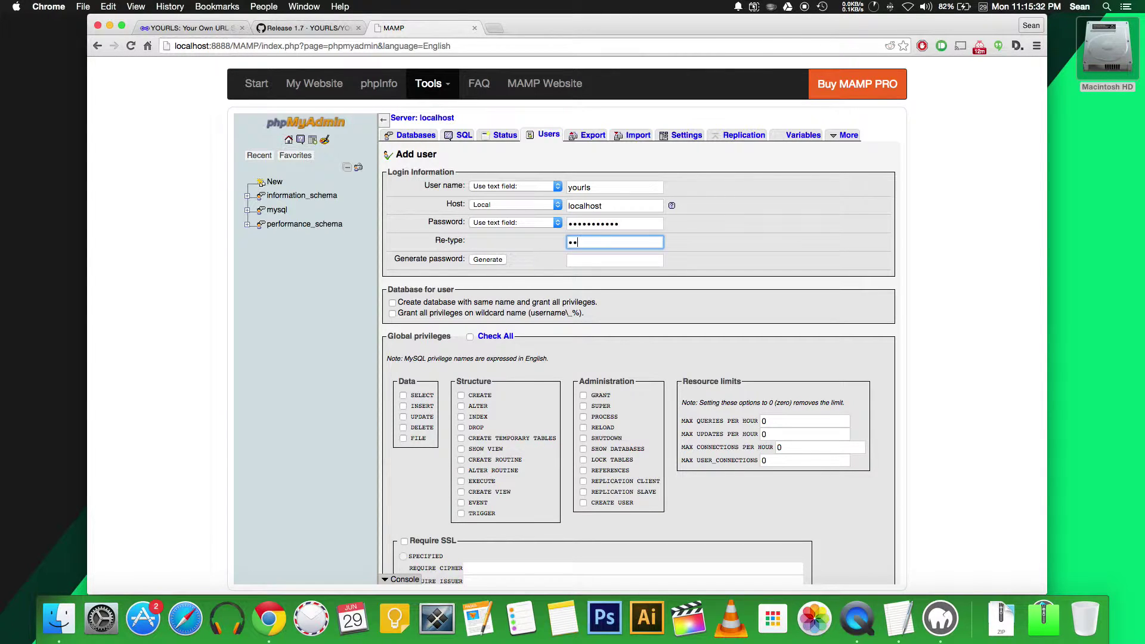
{"action": "left_click", "coordinate": [392, 303]}
{"action": "scroll", "coordinate": [597, 417], "scroll_direction": "down", "scroll_amount": 3}
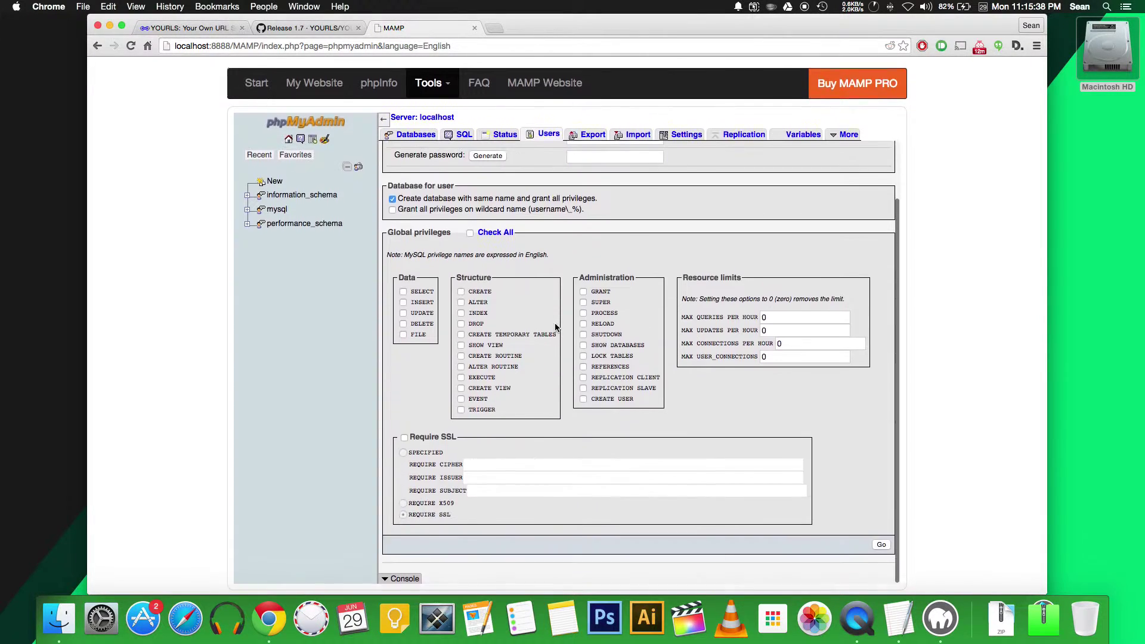
{"action": "left_click", "coordinate": [881, 545]}
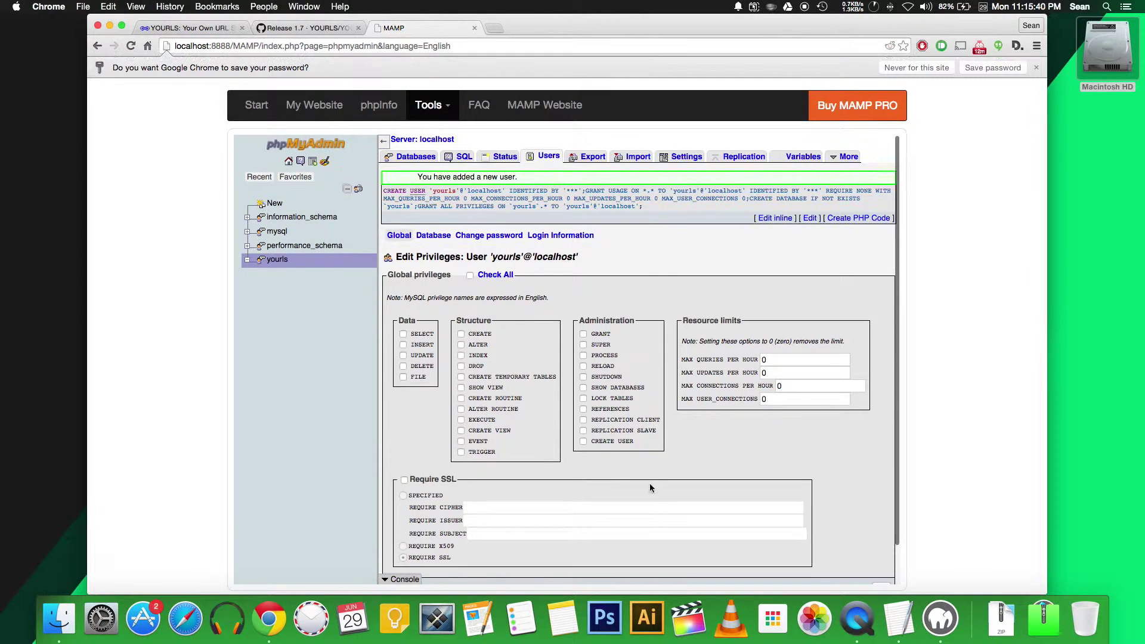
{"action": "left_click", "coordinate": [550, 156]}
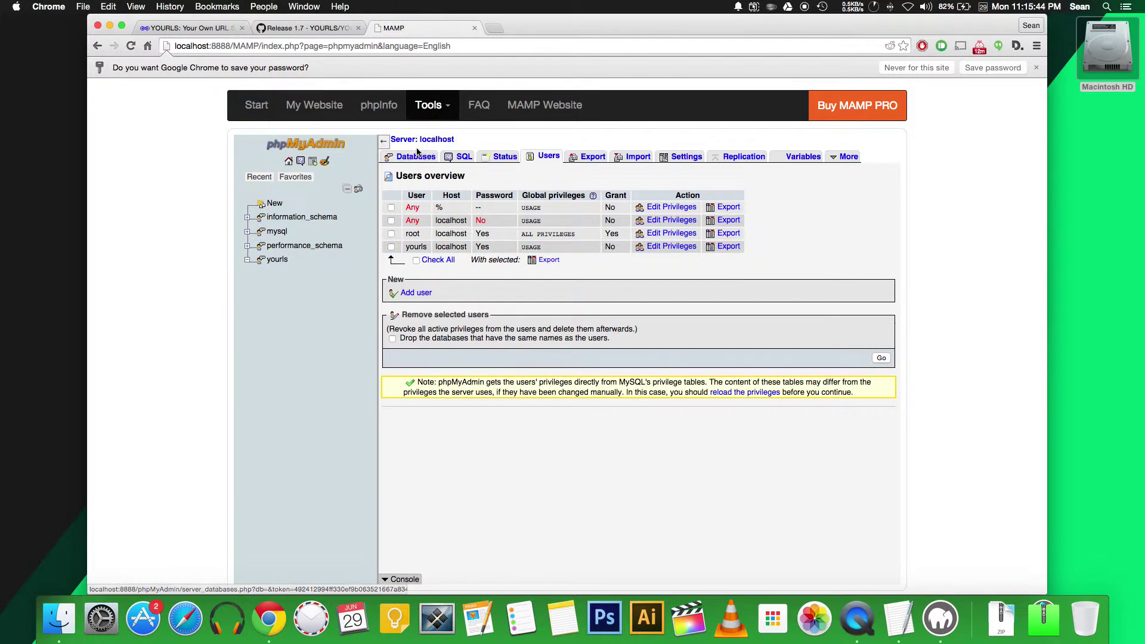
{"action": "left_click", "coordinate": [416, 156]}
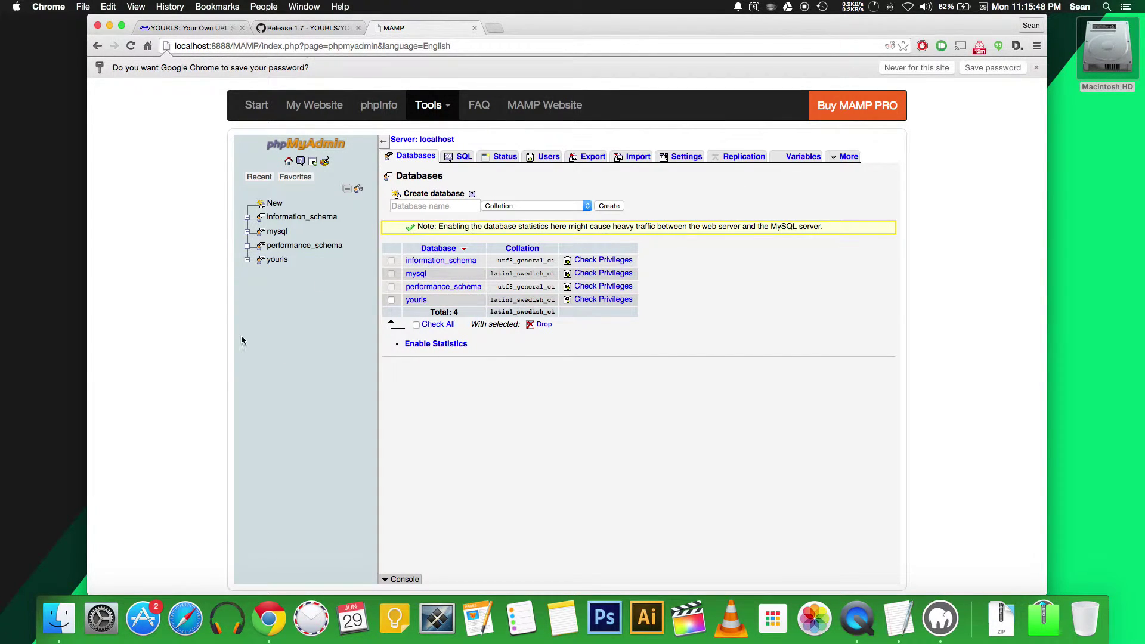
Step: In htdocs/user, remove '-sample' from config-sample.php so it becomes config.php
{"action": "left_click", "coordinate": [59, 603]}
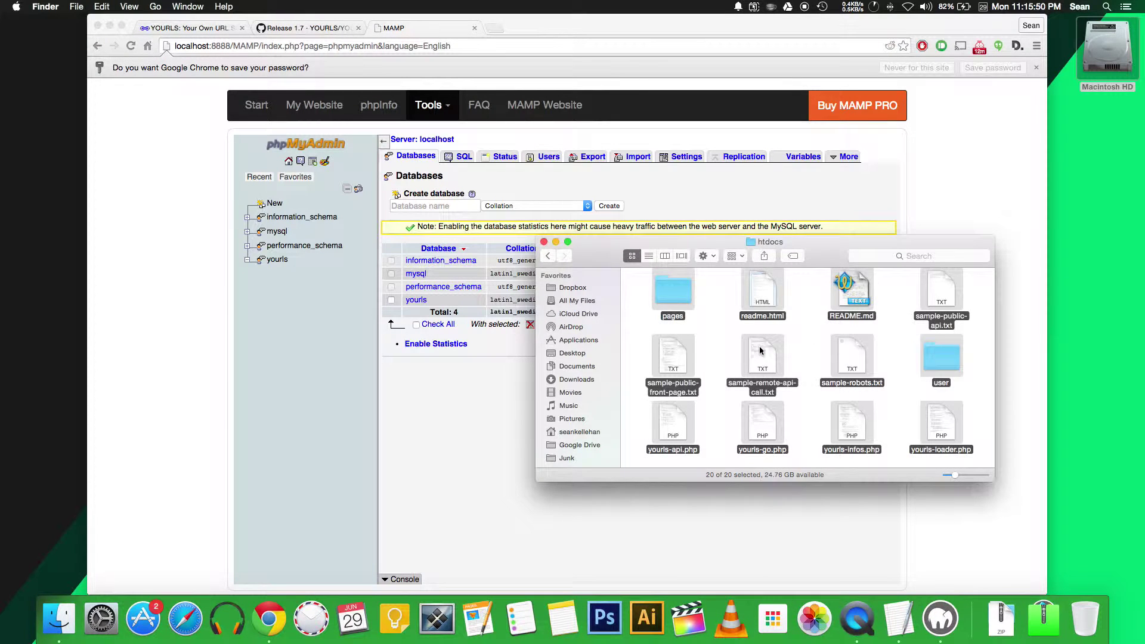
{"action": "double_click", "coordinate": [941, 357]}
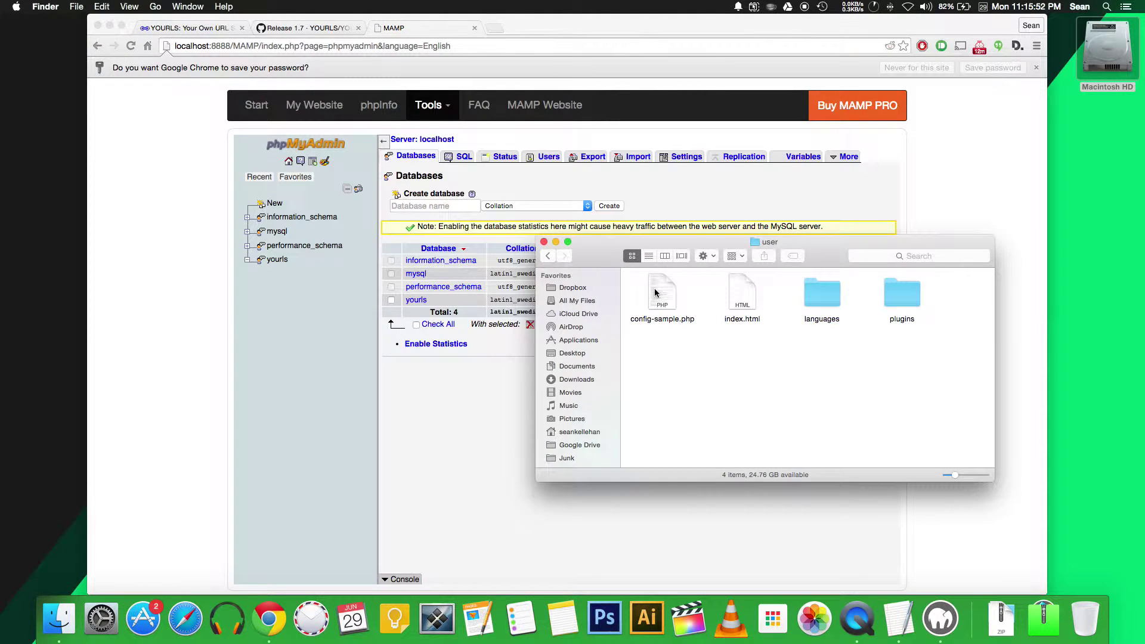
{"action": "left_click", "coordinate": [658, 292]}
{"action": "right_click", "coordinate": [659, 292]}
{"action": "key", "text": "Escape"}
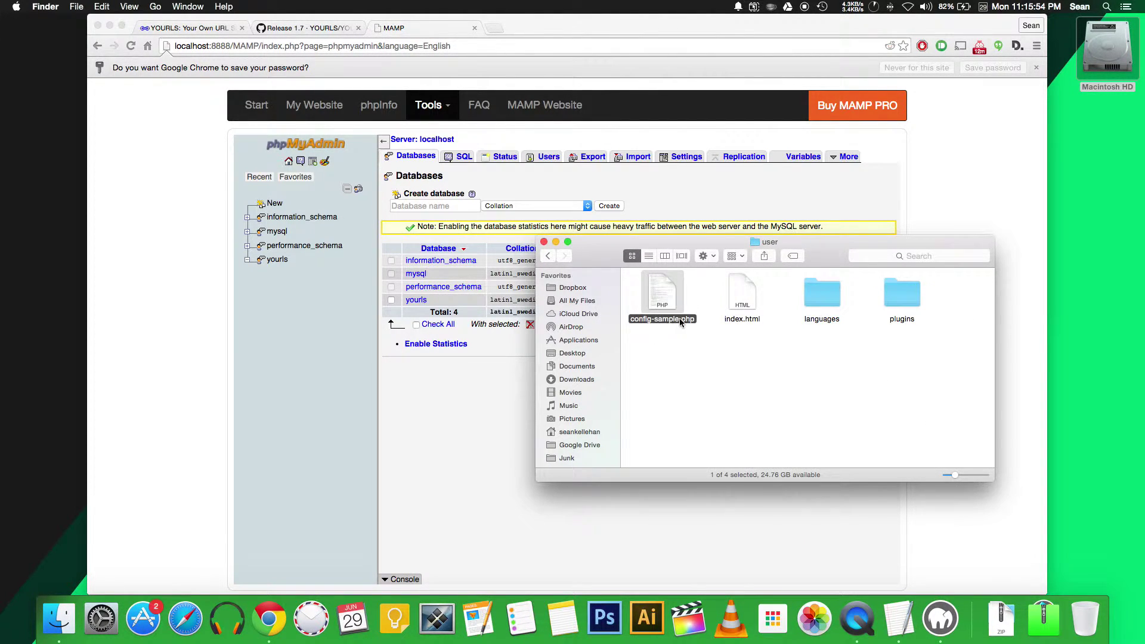
{"action": "left_click", "coordinate": [680, 319]}
{"action": "left_click", "coordinate": [680, 319]}
{"action": "key", "text": "BackSpace"}
{"action": "key", "text": "BackSpace"}
{"action": "key", "text": "BackSpace"}
{"action": "key", "text": "BackSpace"}
{"action": "key", "text": "BackSpace"}
{"action": "key", "text": "BackSpace"}
{"action": "key", "text": "BackSpace"}
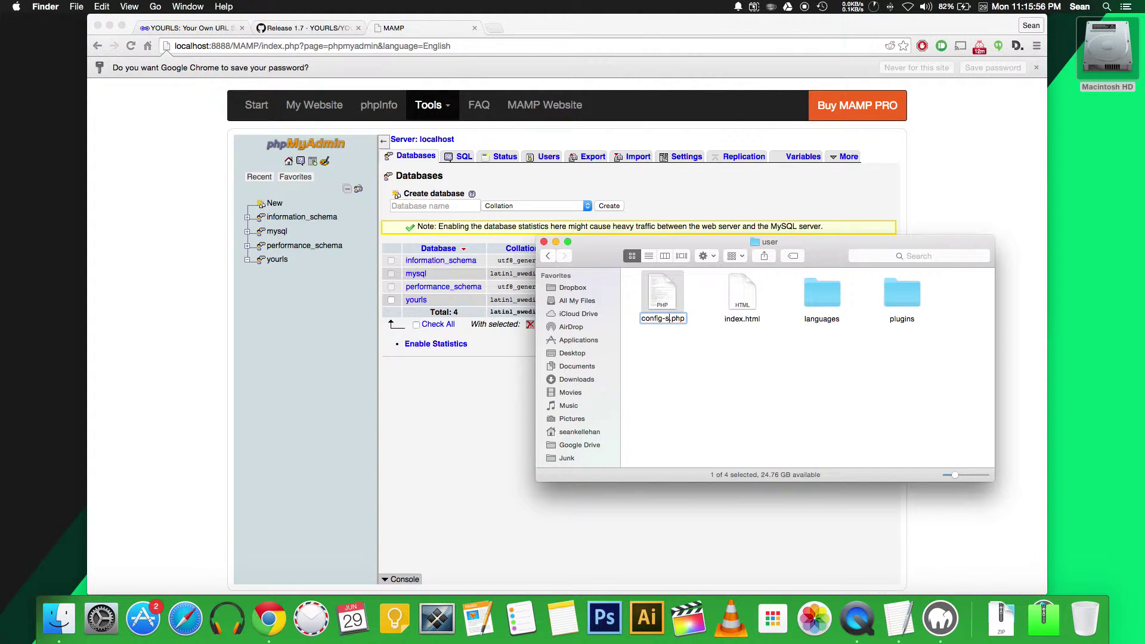
{"action": "key", "text": "Return"}
{"action": "left_click", "coordinate": [697, 359]}
{"action": "left_click", "coordinate": [666, 310]}
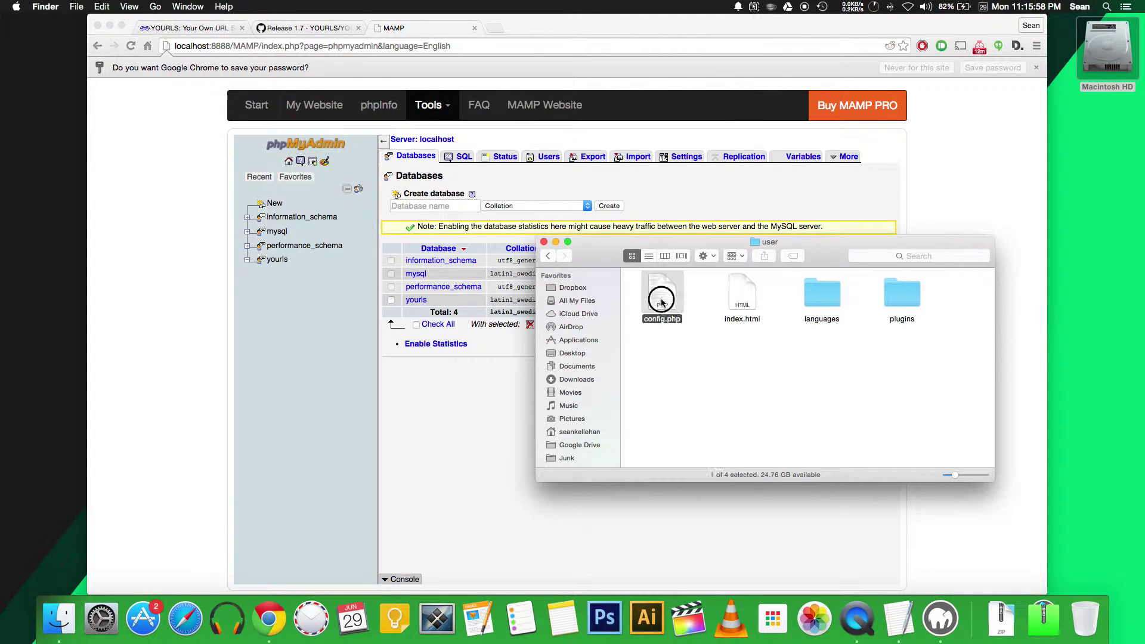
{"action": "right_click", "coordinate": [663, 301]}
Step: Open config.php in TextWrangler and dismiss the software update prompt
{"action": "mouse_move", "coordinate": [716, 316]}
{"action": "left_click", "coordinate": [841, 317]}
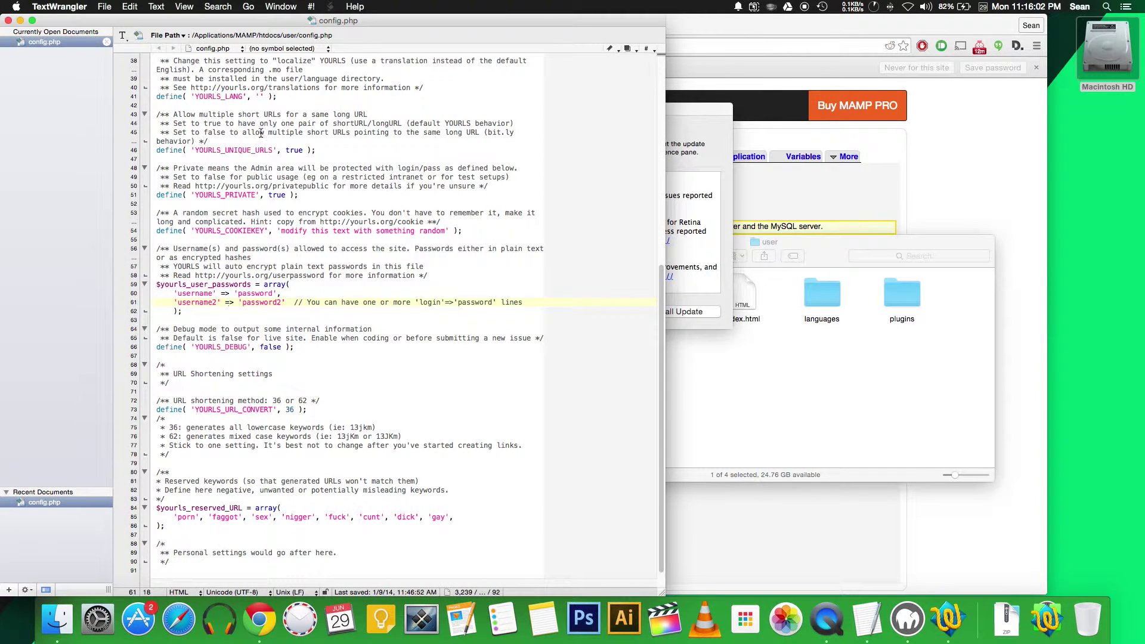
{"action": "left_click", "coordinate": [583, 311]}
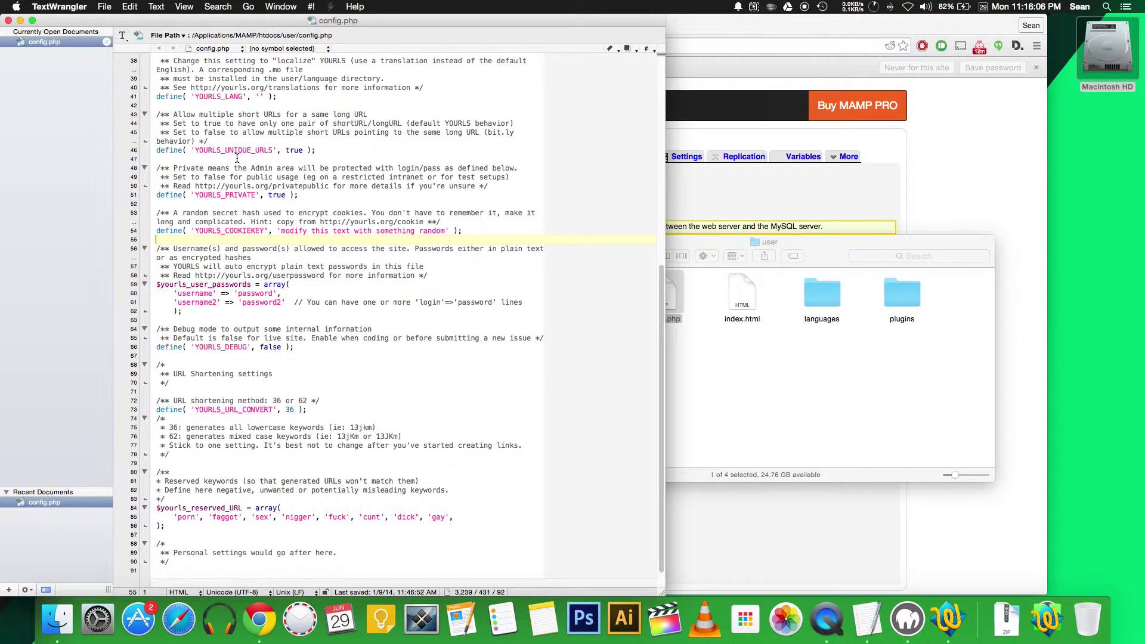
{"action": "scroll", "coordinate": [271, 151], "scroll_direction": "up", "scroll_amount": 10}
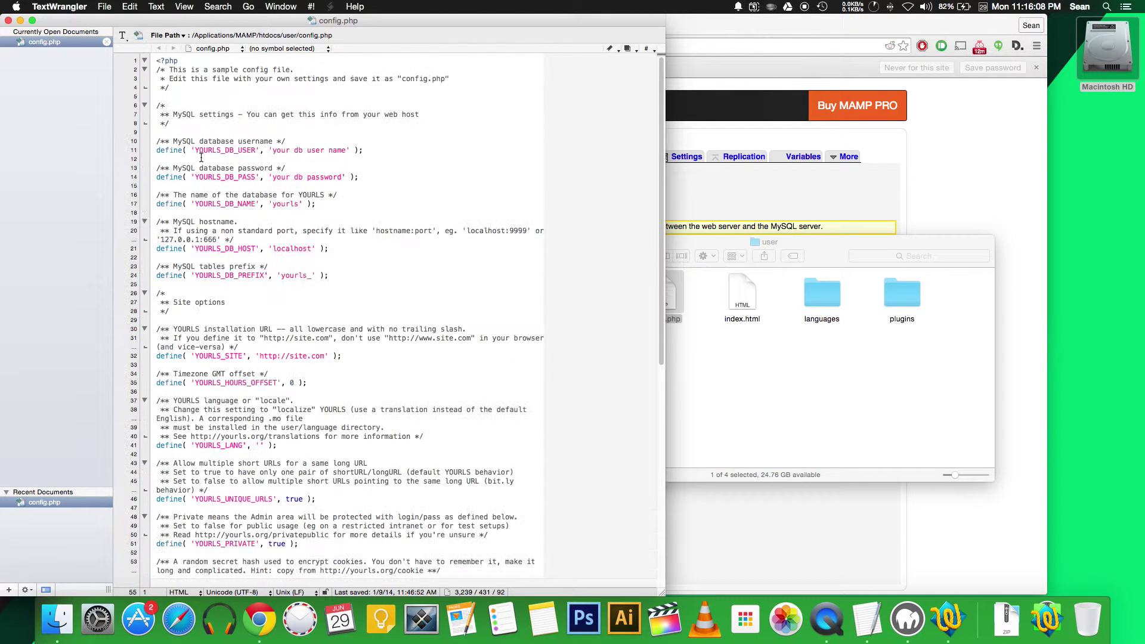
Step: Set YOURLS_DB_USER to 'yourls' on line 11 and enter the database password on line 14
{"action": "left_click_drag", "start_coordinate": [310, 151], "coordinate": [348, 150]}
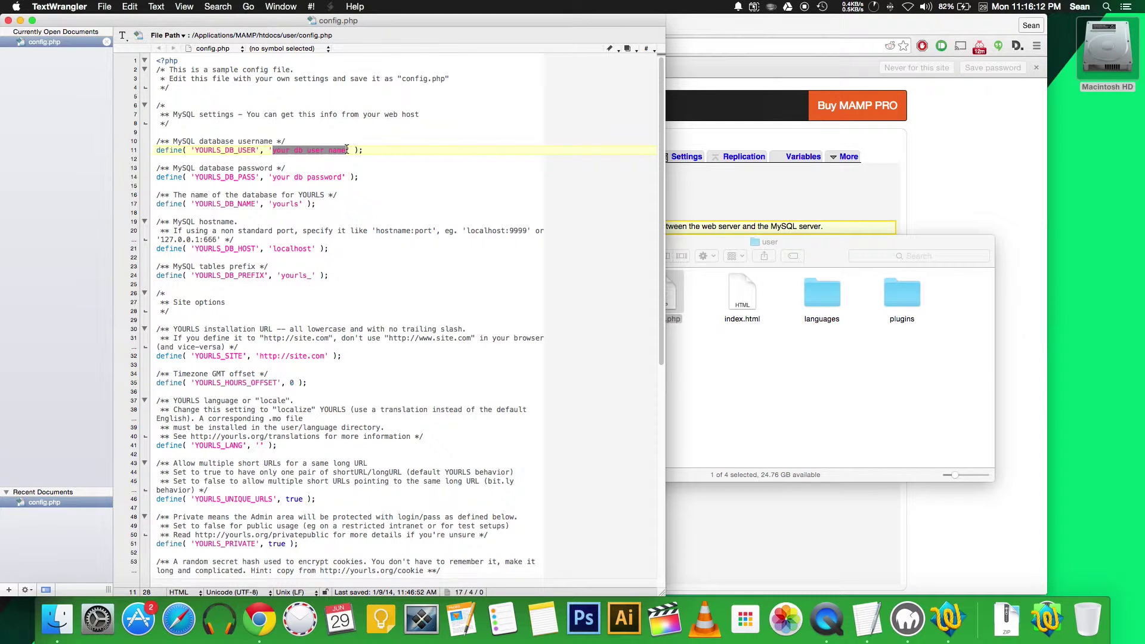
{"action": "type", "text": "yourls"}
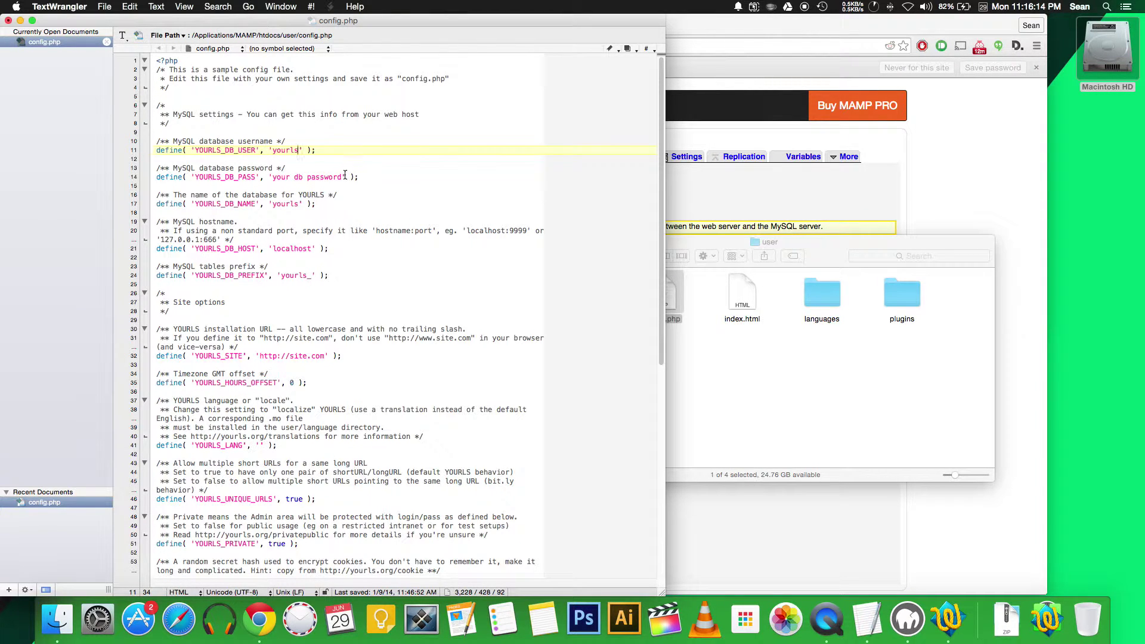
{"action": "left_click_drag", "start_coordinate": [343, 177], "coordinate": [276, 180]}
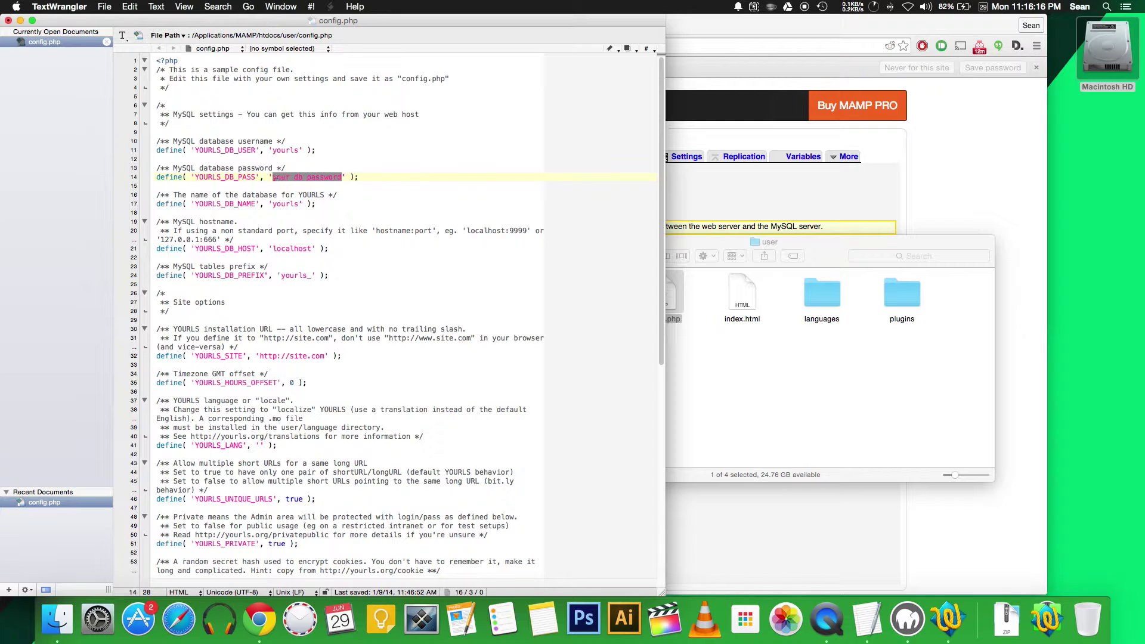
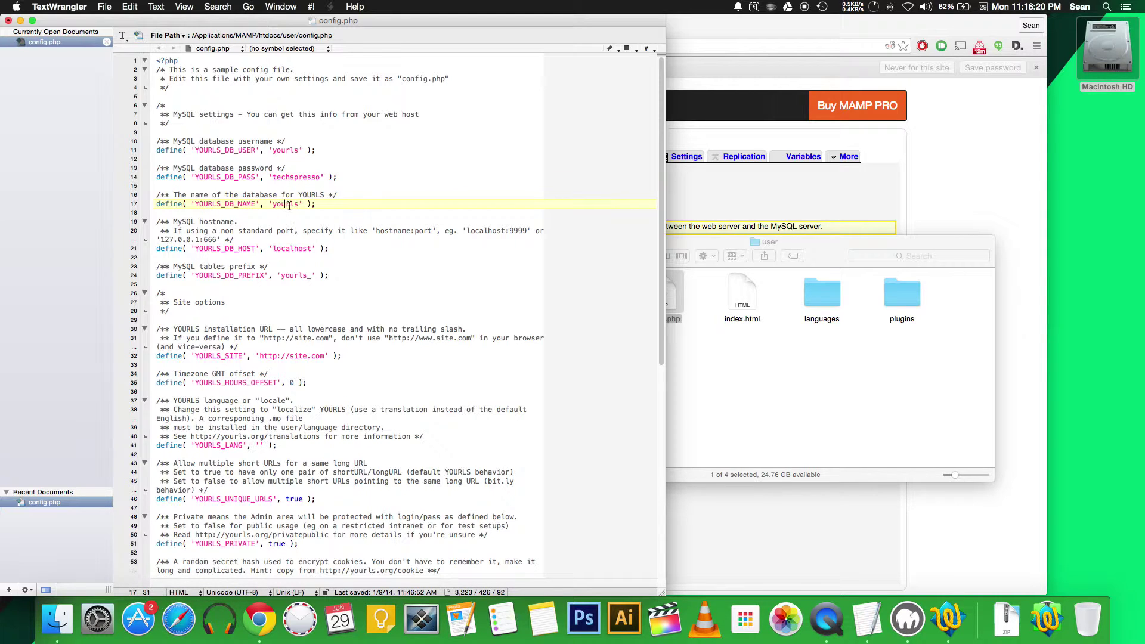
{"action": "scroll", "coordinate": [203, 250], "scroll_direction": "down", "scroll_amount": 5}
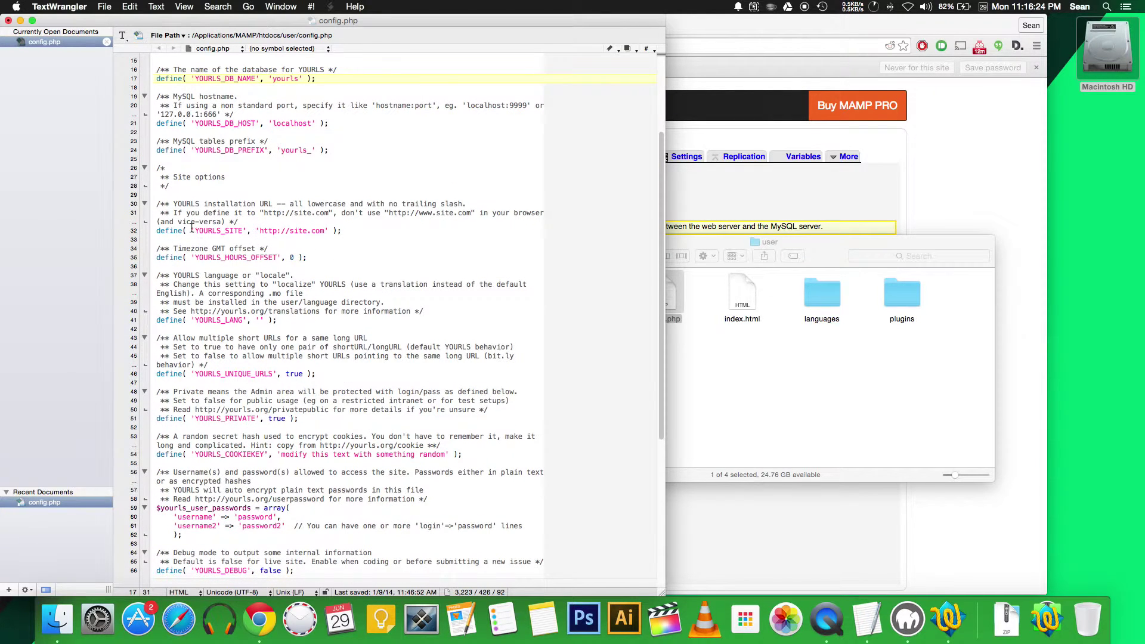
{"action": "left_click_drag", "start_coordinate": [290, 232], "coordinate": [325, 232]}
{"action": "type", "text": "localhost:8888"}
{"action": "key", "text": "BackSpace"}
{"action": "type", "text": "'-"}
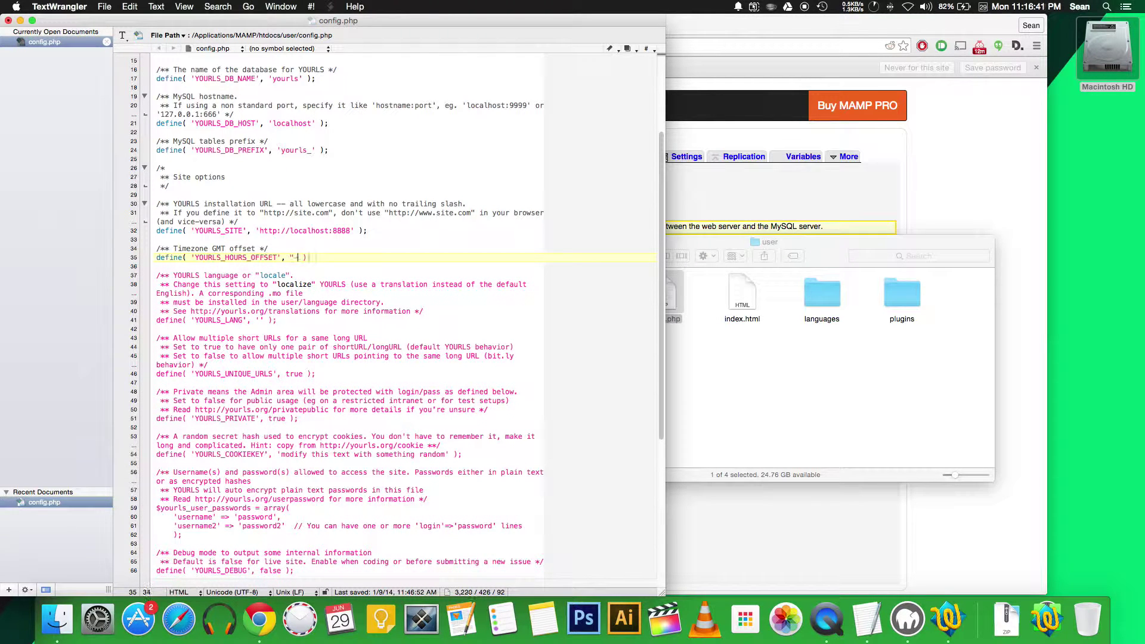
{"action": "key", "text": "BackSpace"}
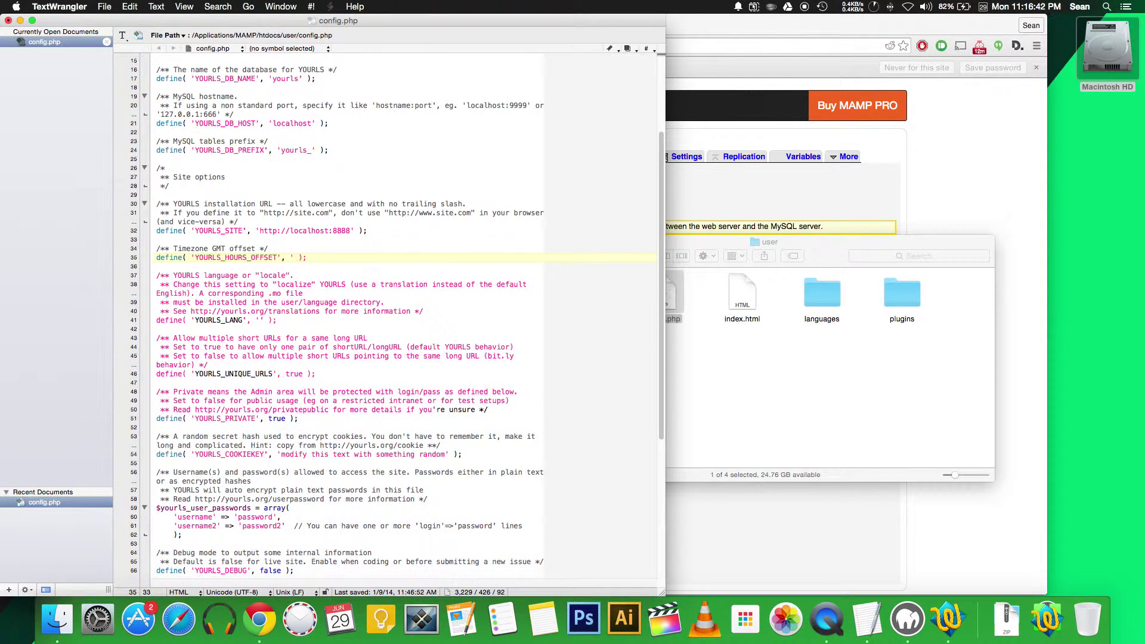
{"action": "type", "text": "-4'"}
Step: Replace the YOURLS_COOKIEKEY placeholder on line 54 with a long random string
{"action": "left_click", "coordinate": [290, 303]}
{"action": "scroll", "coordinate": [250, 268], "scroll_direction": "down", "scroll_amount": 5}
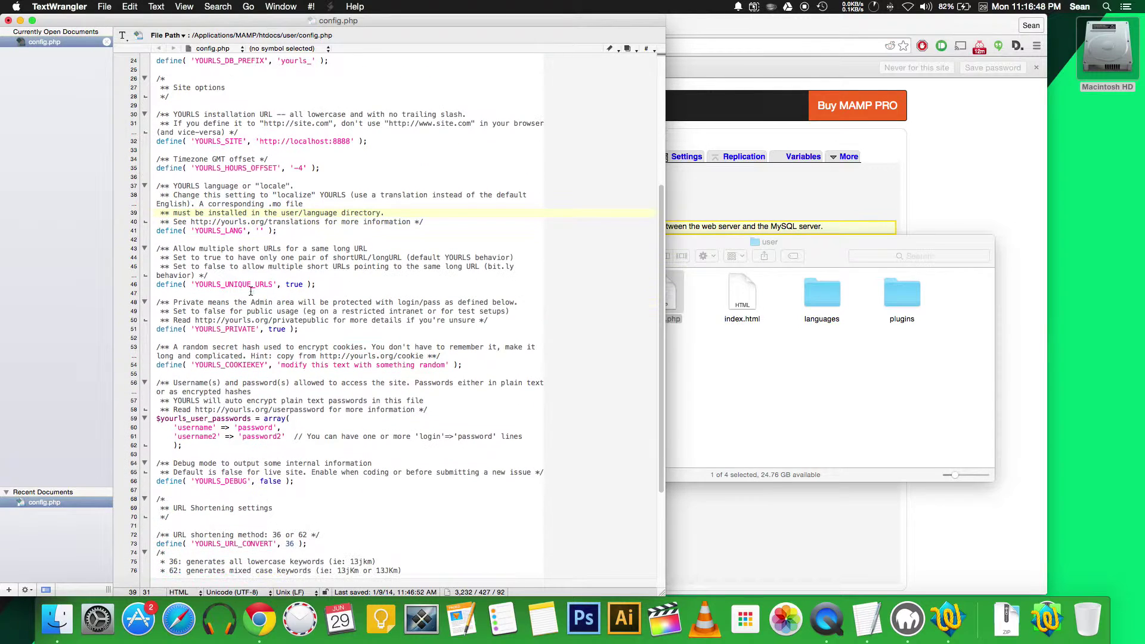
{"action": "scroll", "coordinate": [269, 357], "scroll_direction": "down", "scroll_amount": 4}
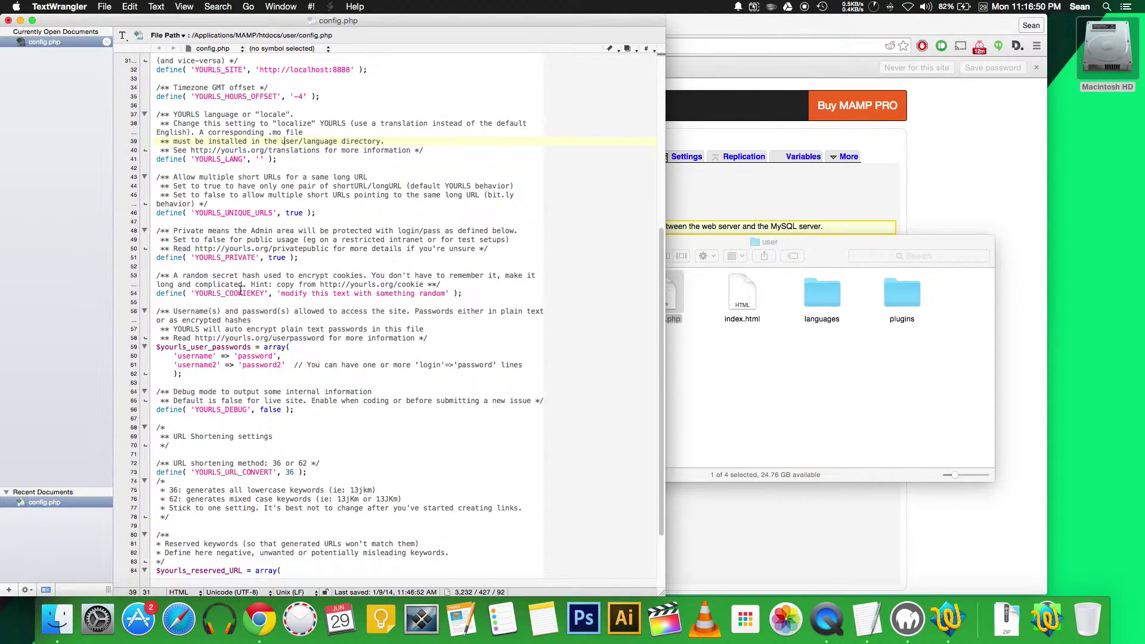
{"action": "left_click_drag", "start_coordinate": [281, 293], "coordinate": [445, 296]}
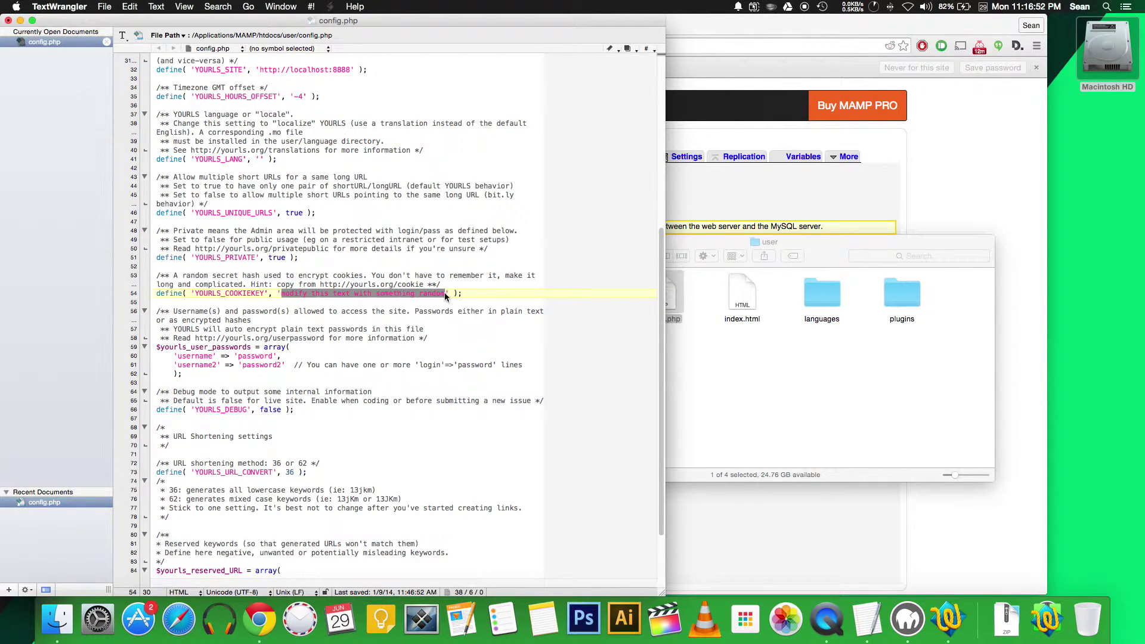
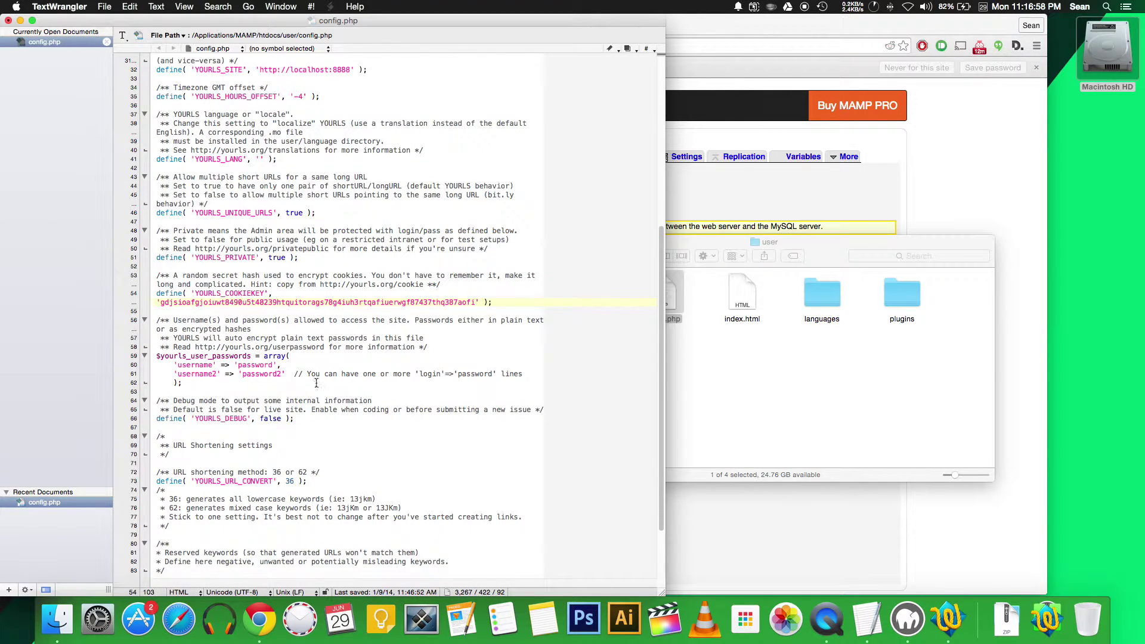
{"action": "scroll", "coordinate": [258, 356], "scroll_direction": "down", "scroll_amount": 1}
{"action": "scroll", "coordinate": [257, 356], "scroll_direction": "down", "scroll_amount": 1}
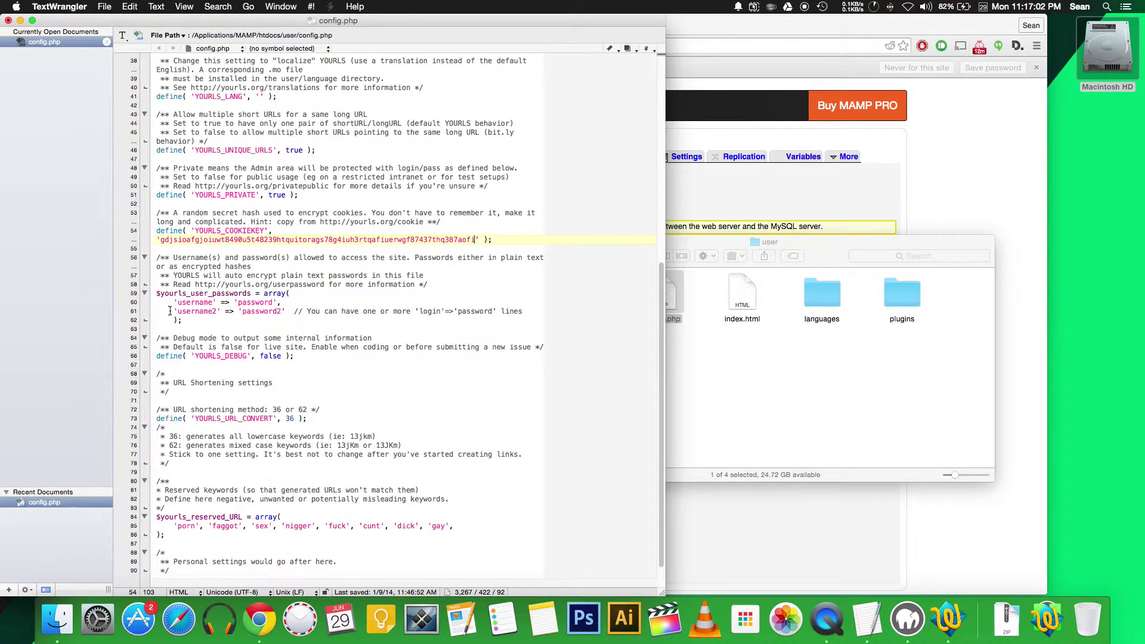
{"action": "left_click_drag", "start_coordinate": [170, 311], "coordinate": [543, 310]}
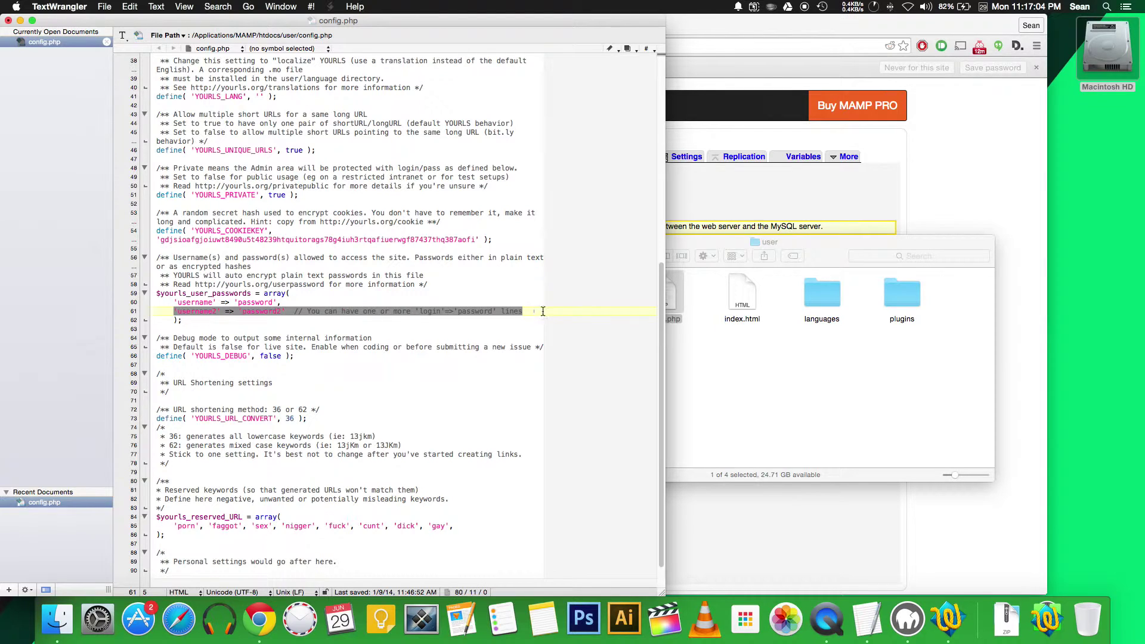
Step: Delete the username2 login, rename the remaining login to admin with its own password, and save
{"action": "key", "text": "BackSpace"}
{"action": "key", "text": "BackSpace"}
{"action": "key", "text": "BackSpace"}
{"action": "key", "text": "BackSpace"}
{"action": "key", "text": "BackSpace"}
{"action": "key", "text": "BackSpace"}
{"action": "double_click", "coordinate": [196, 303]}
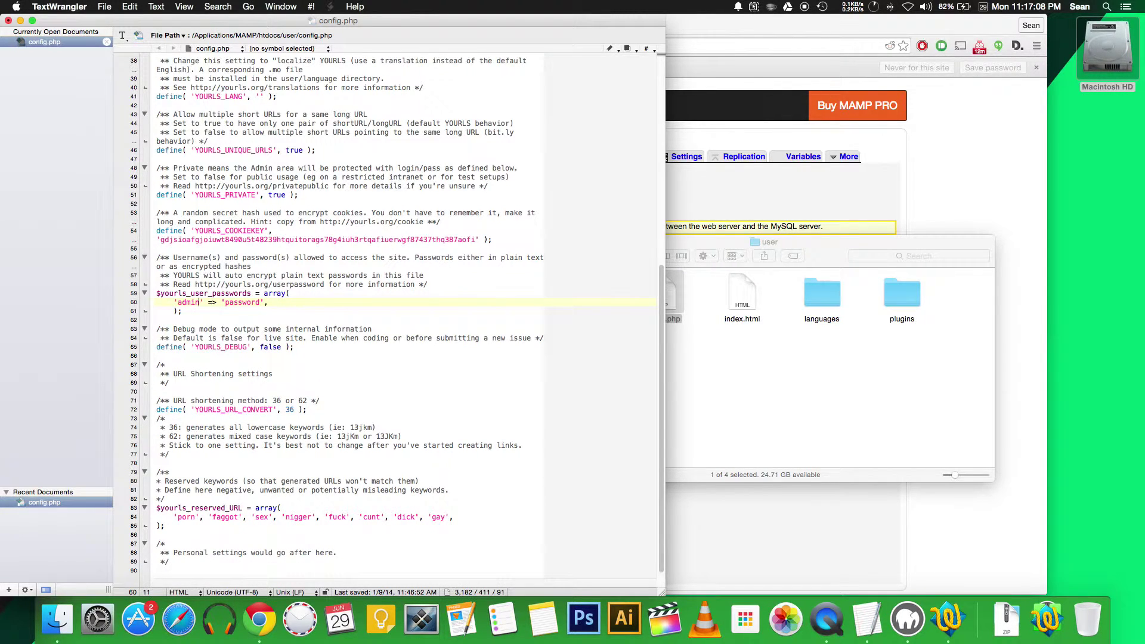
{"action": "double_click", "coordinate": [241, 304]}
{"action": "scroll", "coordinate": [242, 387], "scroll_direction": "down", "scroll_amount": 1}
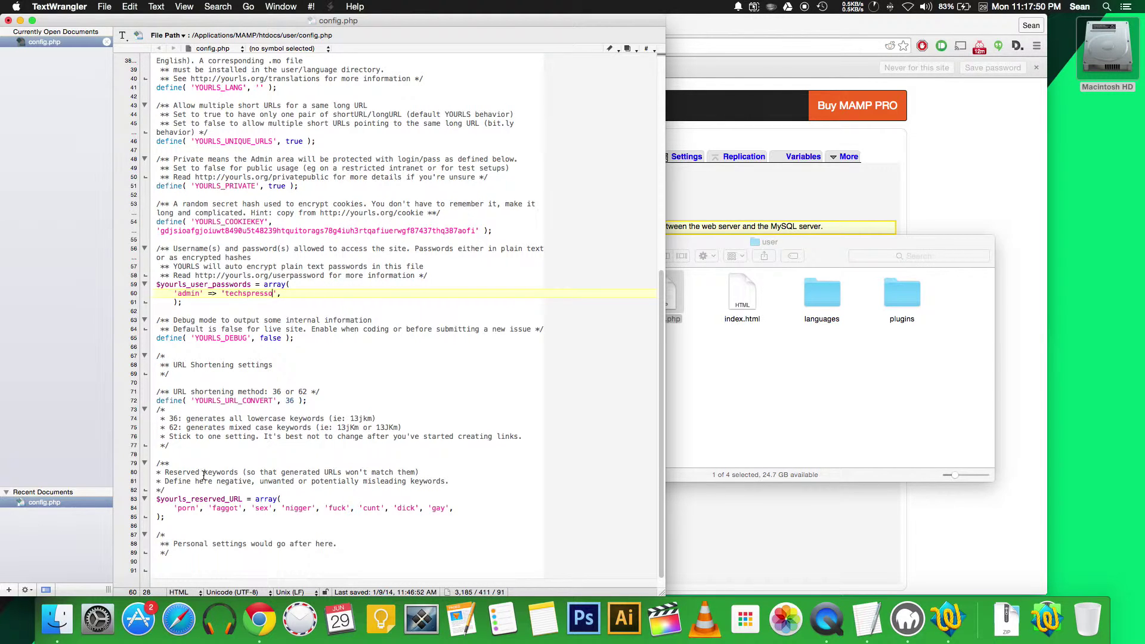
{"action": "key", "text": "super+s"}
Step: Load localhost:8888/admin in Chrome, run Install YOURLS, then bring up the MAMP start page
{"action": "key", "text": "super+h"}
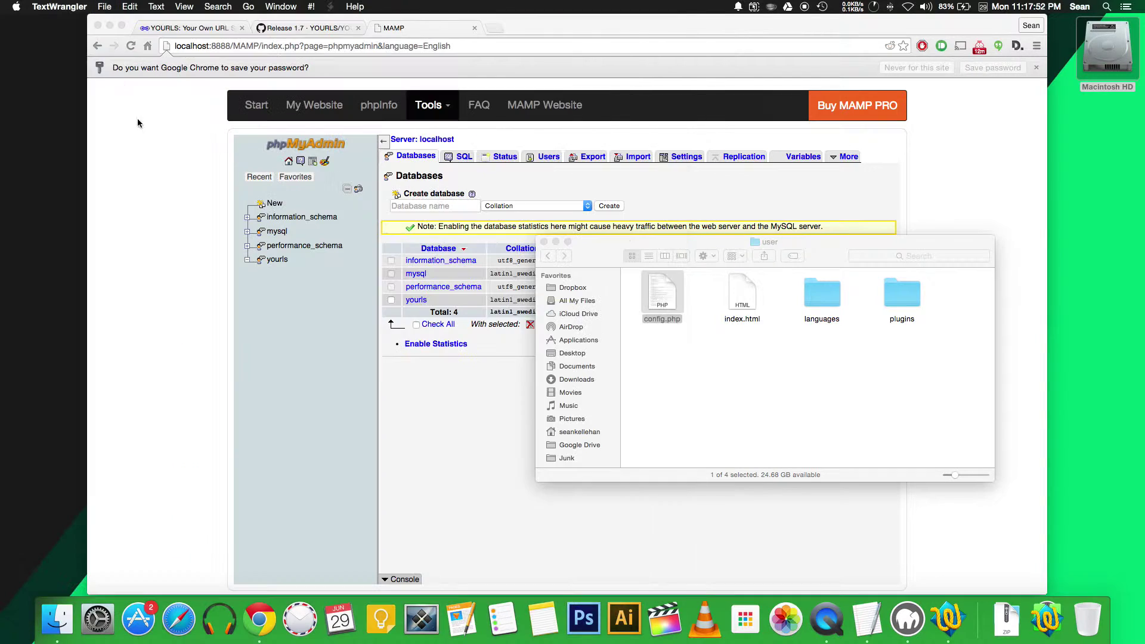
{"action": "left_click", "coordinate": [247, 217]}
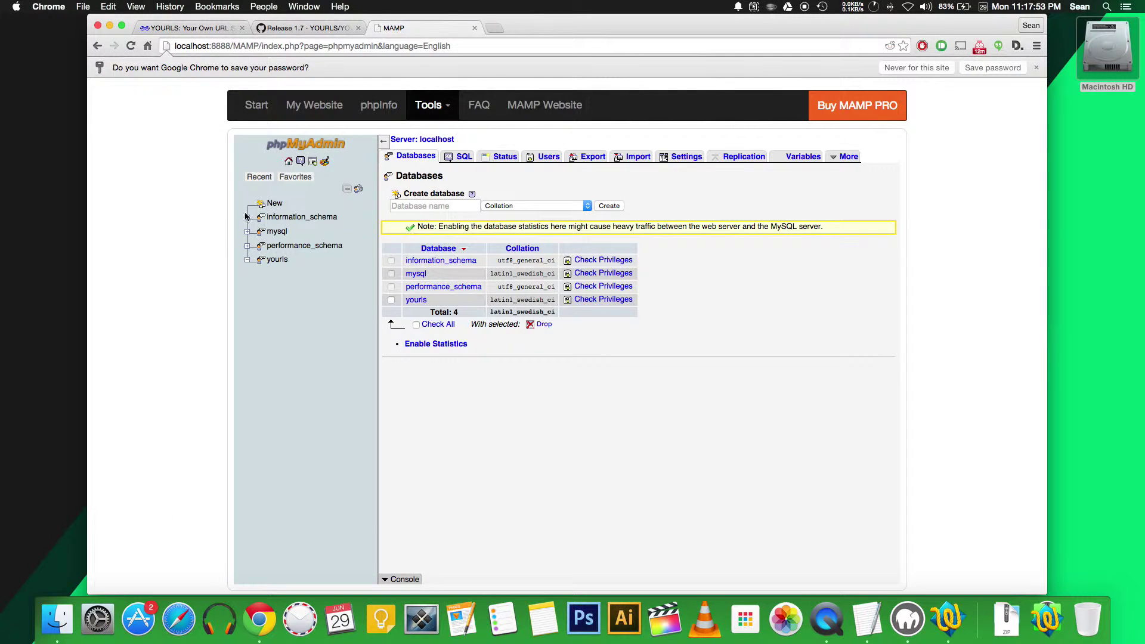
{"action": "left_click", "coordinate": [683, 39]}
{"action": "left_click_drag", "start_coordinate": [620, 47], "coordinate": [234, 46]}
{"action": "key", "text": "BackSpace"}
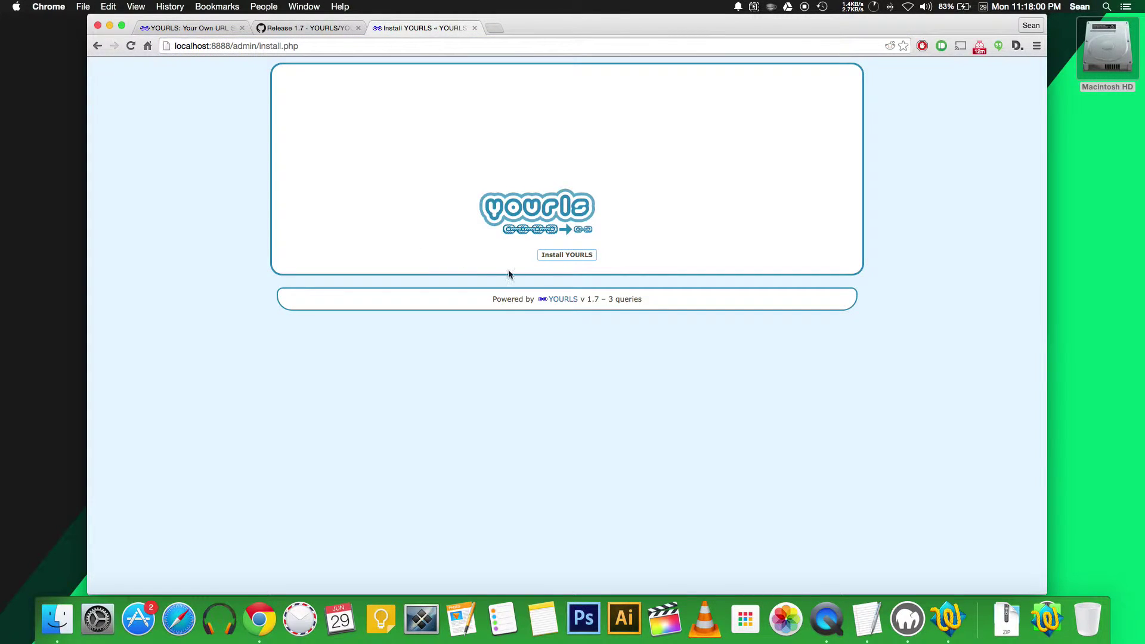
{"action": "left_click", "coordinate": [562, 258]}
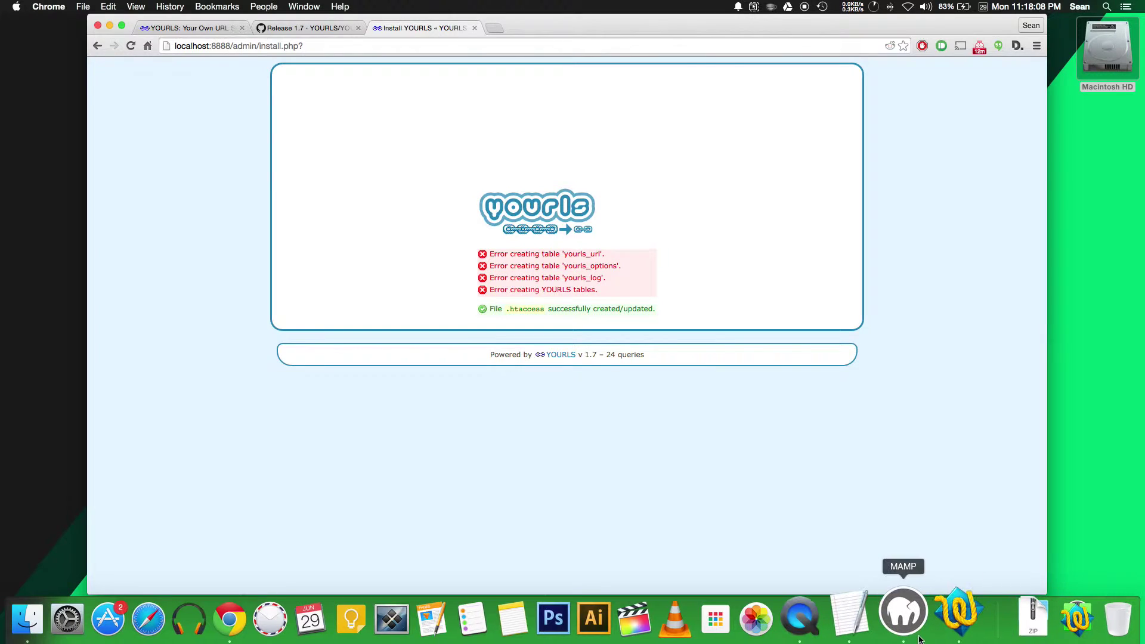
{"action": "left_click", "coordinate": [907, 618]}
{"action": "left_click", "coordinate": [896, 212]}
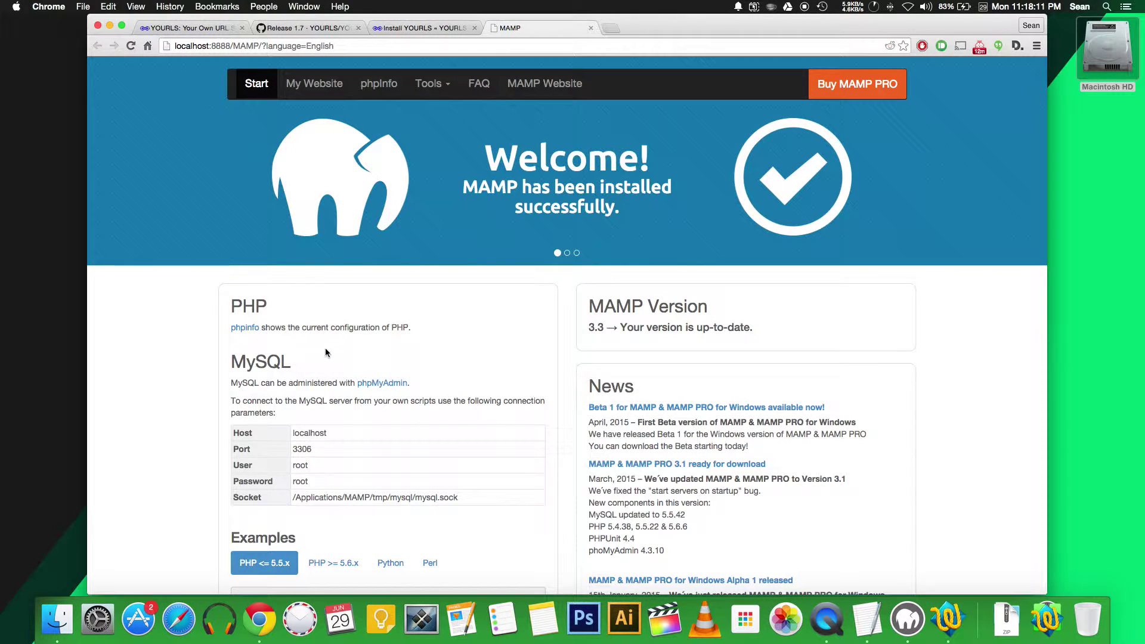
Step: Confirm in phpMyAdmin that the yourls database holds yourls_log, yourls_options and yourls_url
{"action": "left_click", "coordinate": [385, 384]}
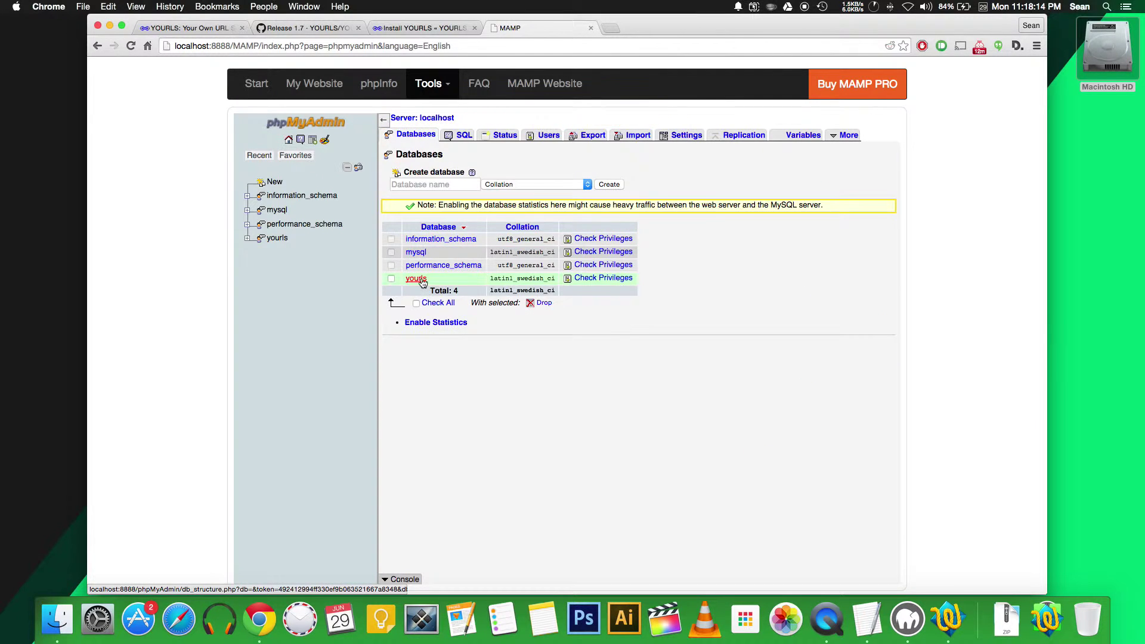
{"action": "left_click", "coordinate": [417, 284]}
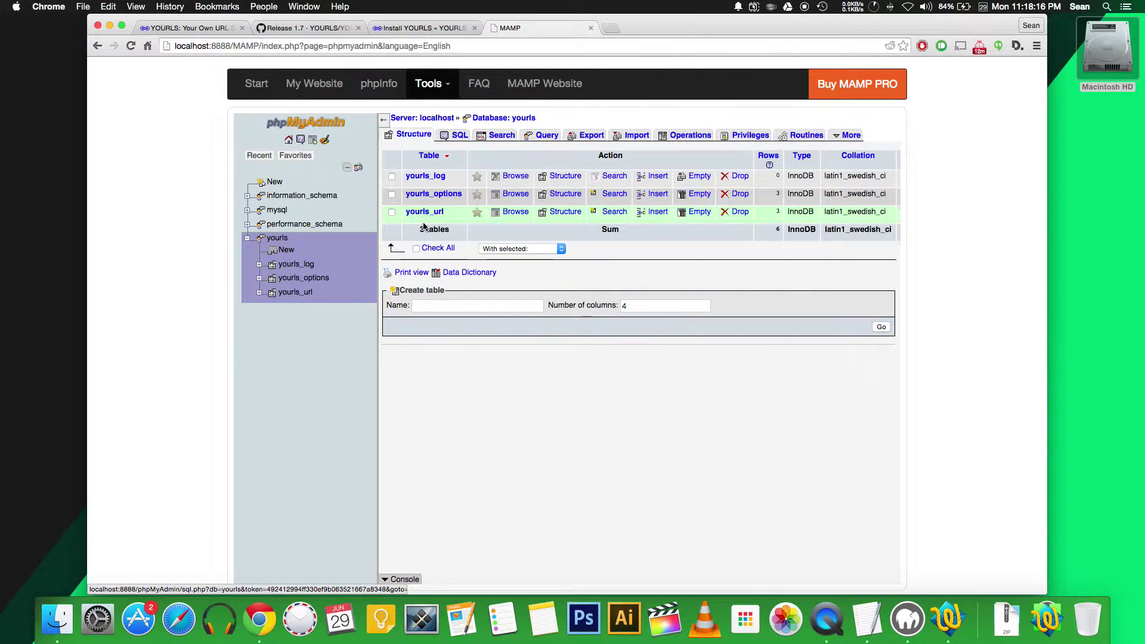
{"action": "left_click", "coordinate": [428, 29]}
Step: Strip install.php? from the address to reach the admin page and log in as admin
{"action": "left_click", "coordinate": [328, 46]}
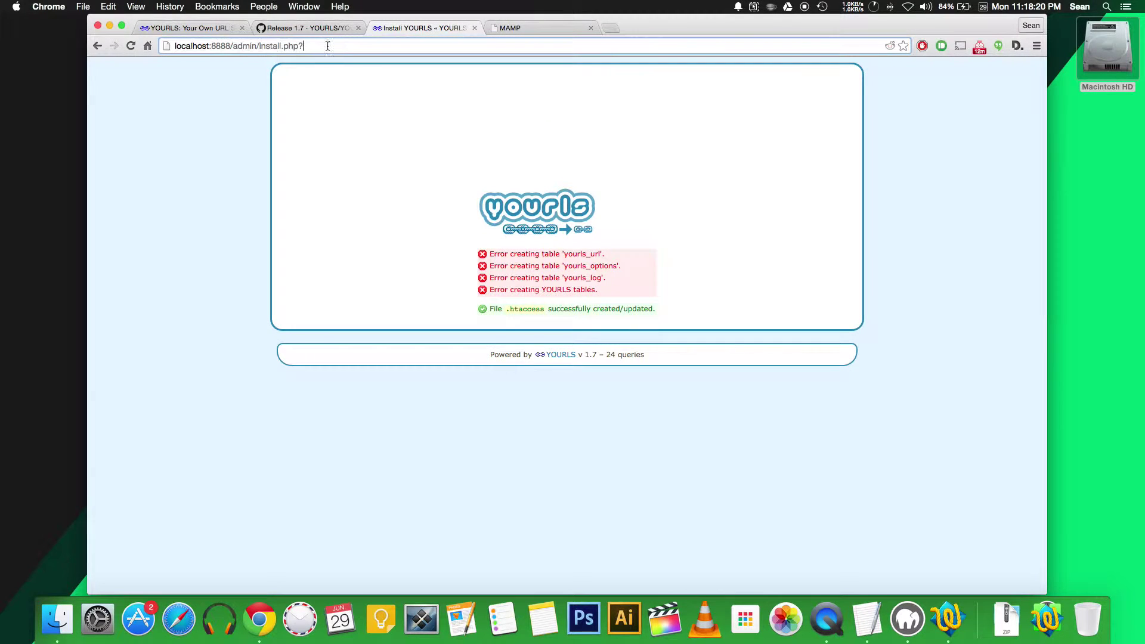
{"action": "left_click_drag", "start_coordinate": [328, 47], "coordinate": [258, 47]}
{"action": "key", "text": "BackSpace"}
{"action": "key", "text": "Return"}
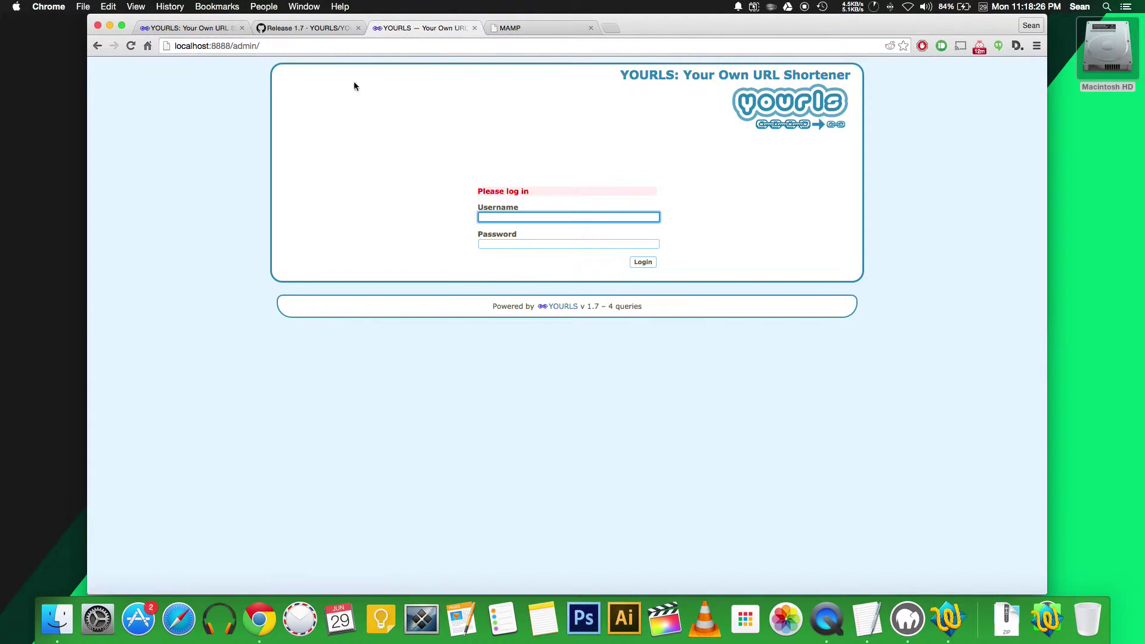
{"action": "type", "text": "admin"}
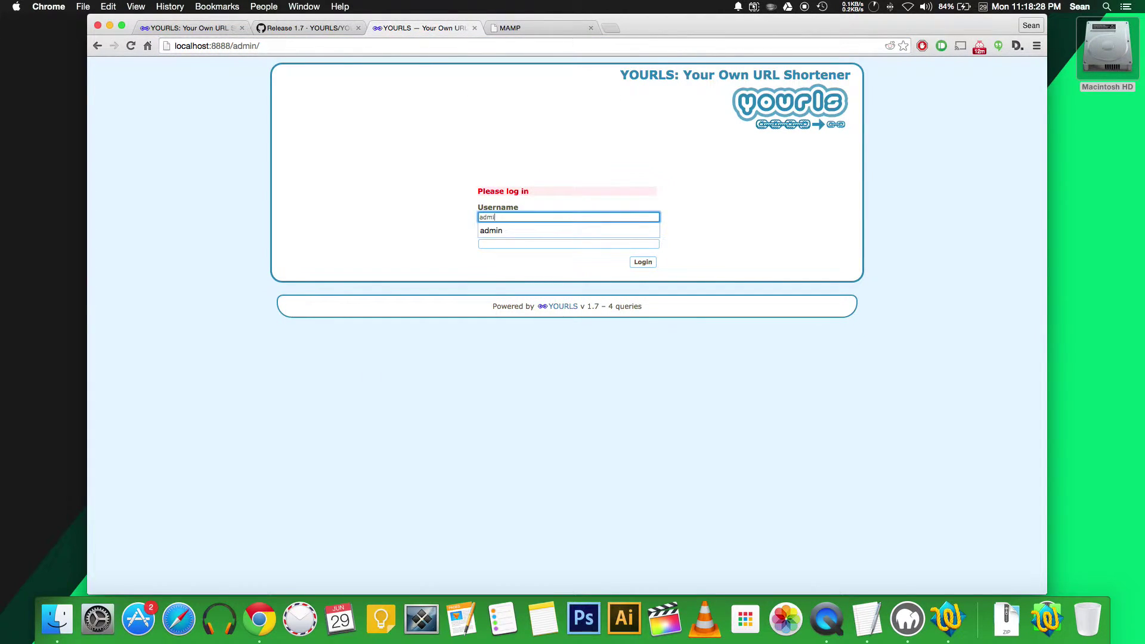
{"action": "key", "text": "Tab"}
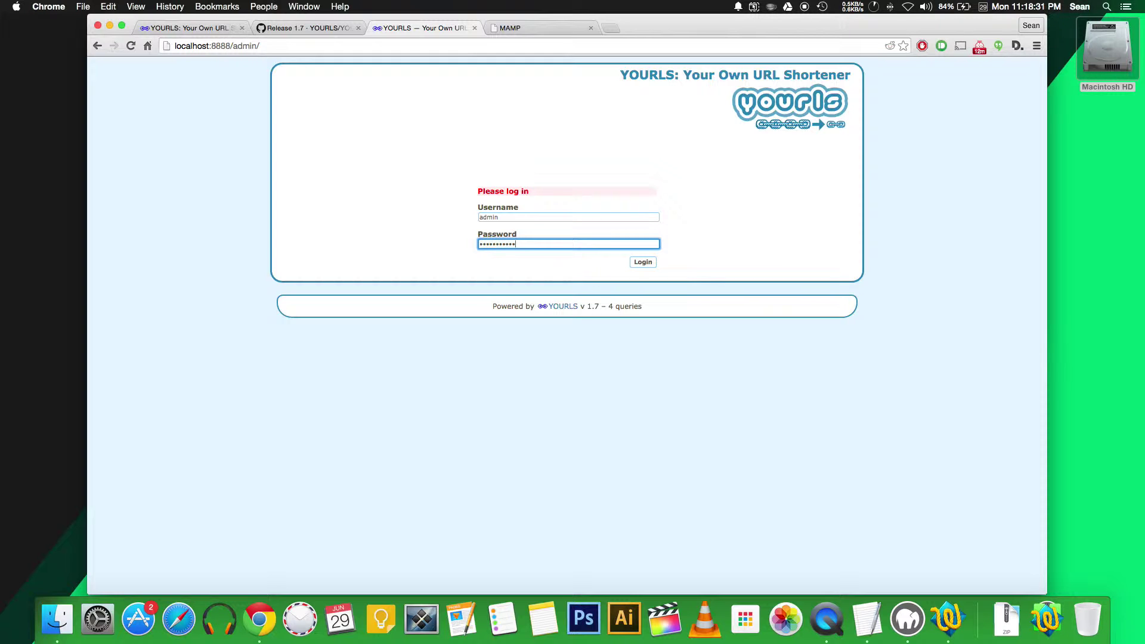
{"action": "key", "text": "Return"}
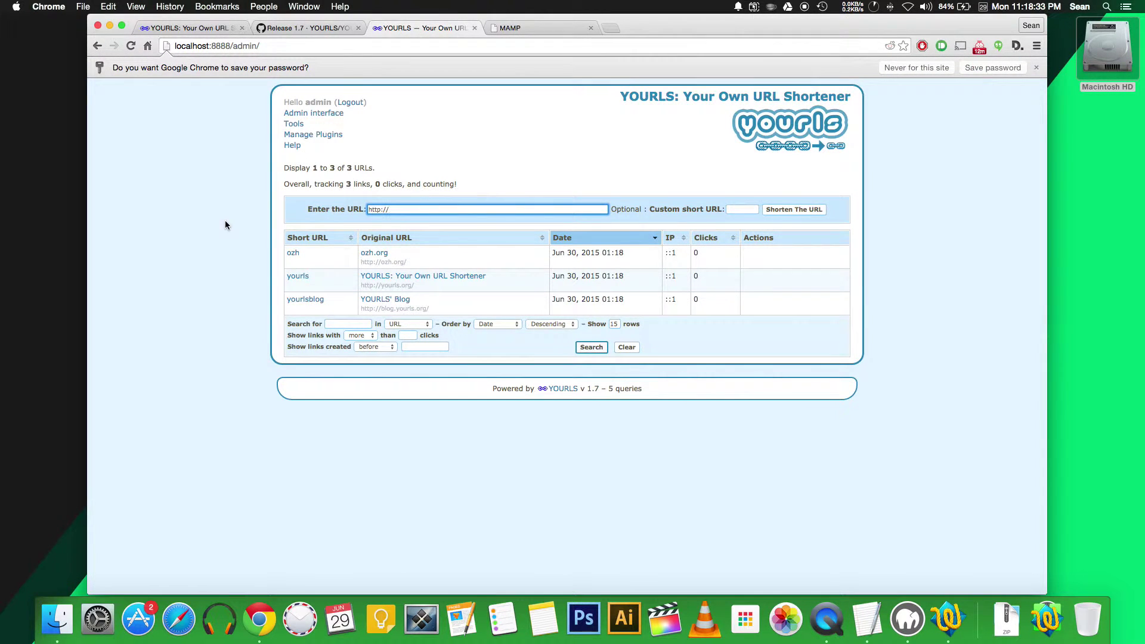
{"action": "left_click", "coordinate": [1036, 67]}
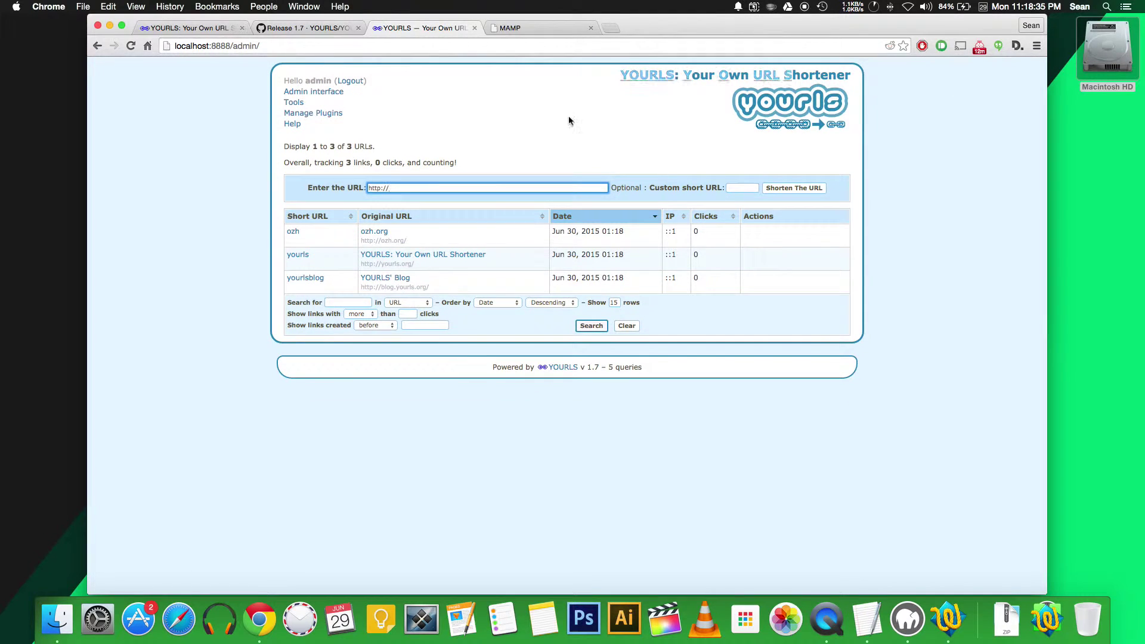
{"action": "left_click", "coordinate": [398, 187]}
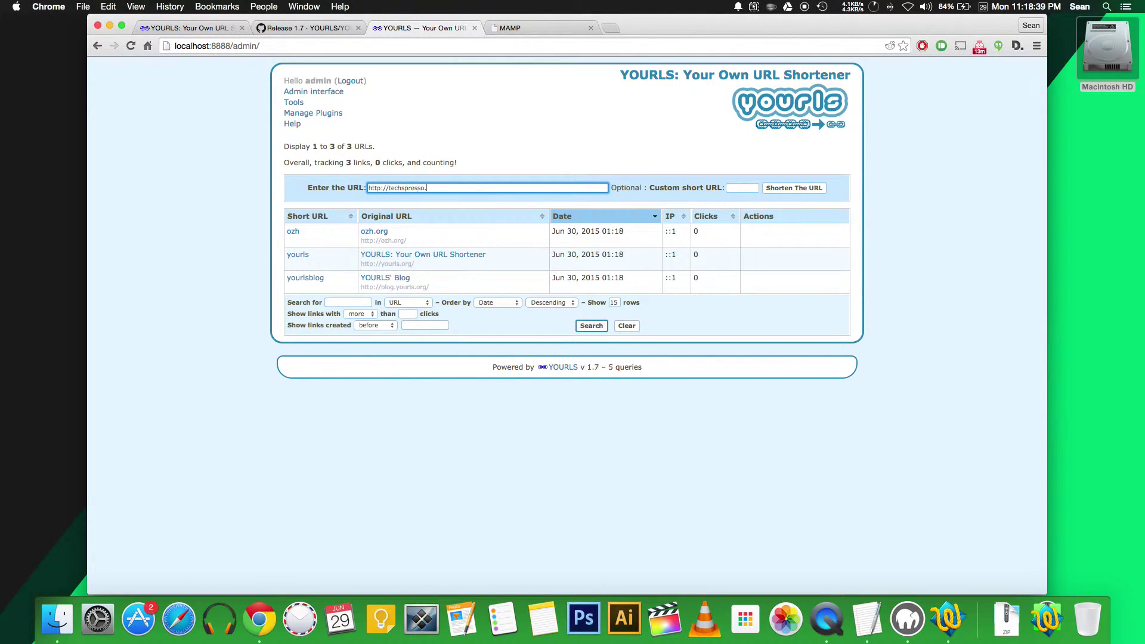
{"action": "left_click", "coordinate": [735, 189]}
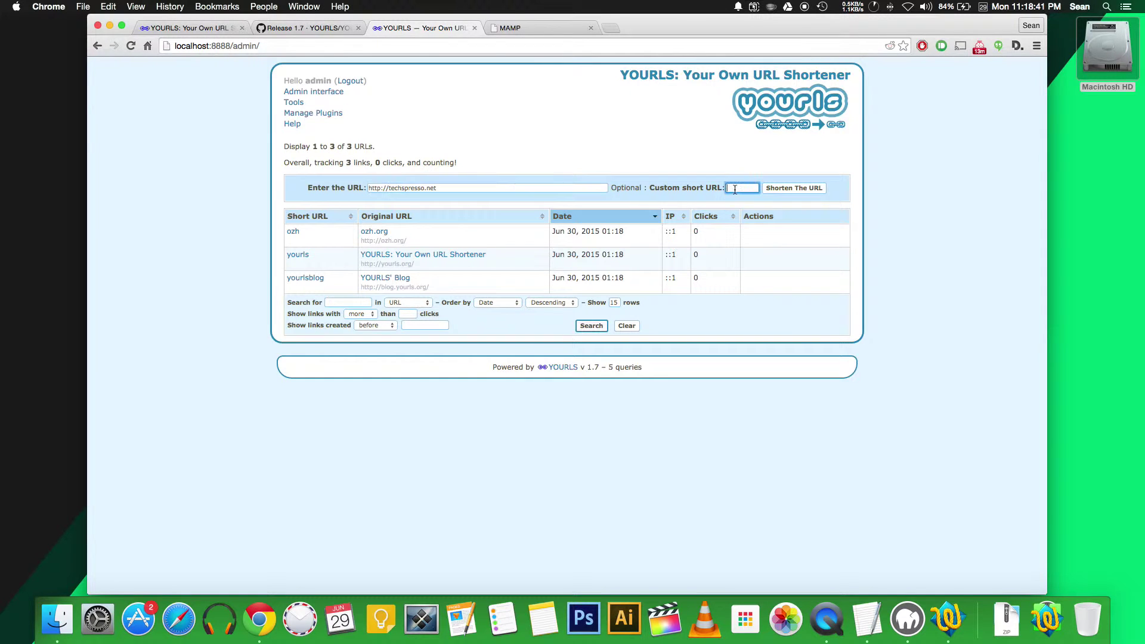
{"action": "left_click", "coordinate": [787, 190]}
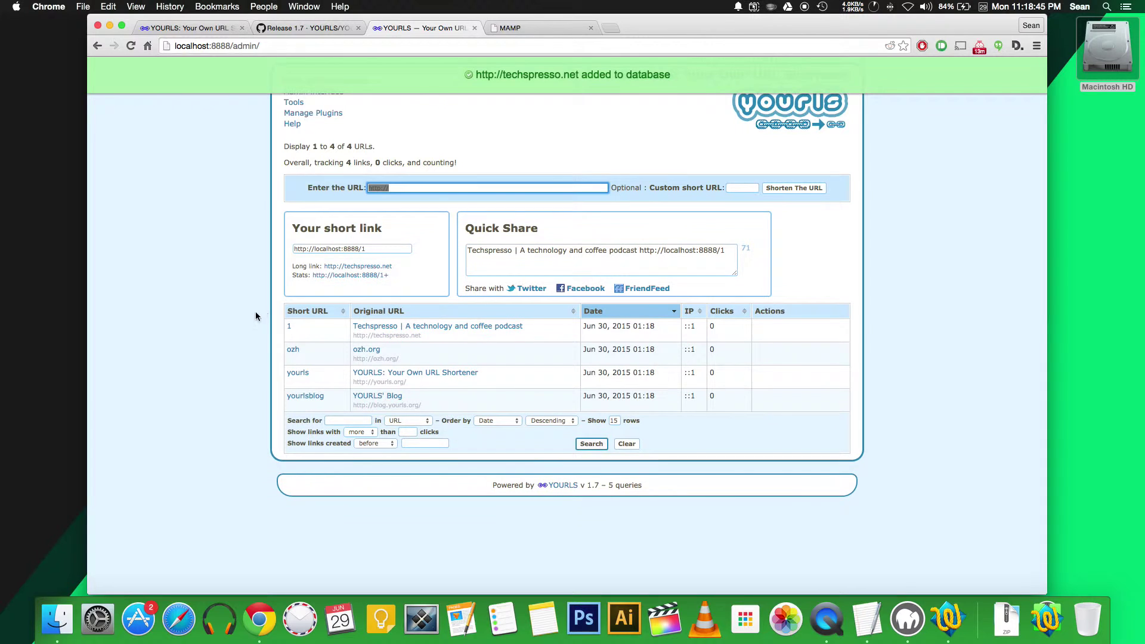
{"action": "mouse_move", "coordinate": [334, 328]}
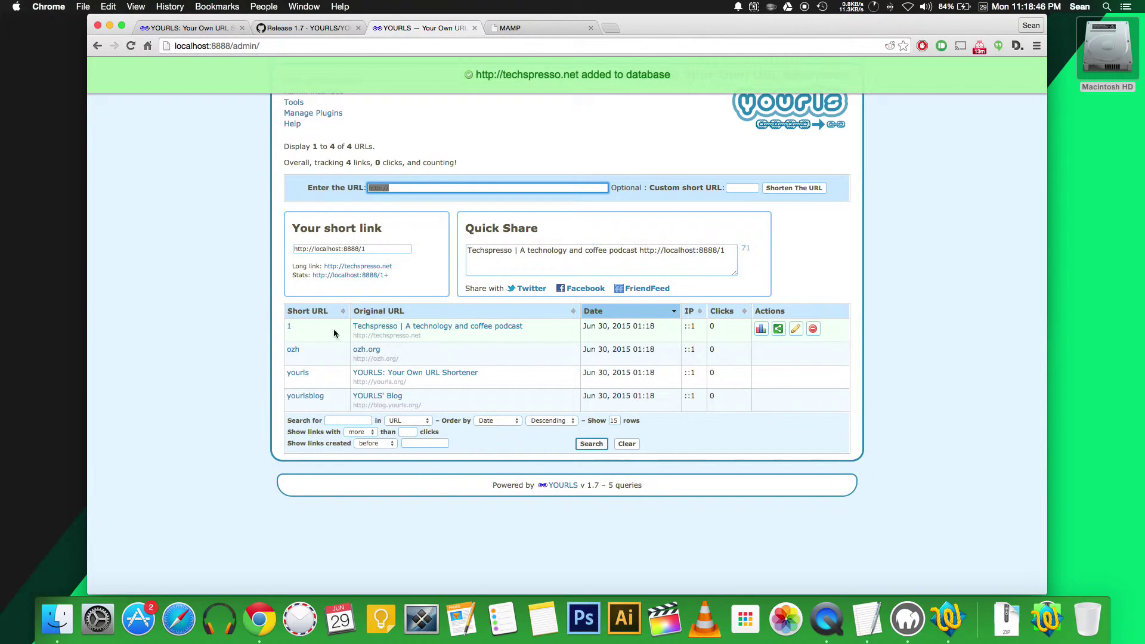
{"action": "left_click", "coordinate": [761, 330]}
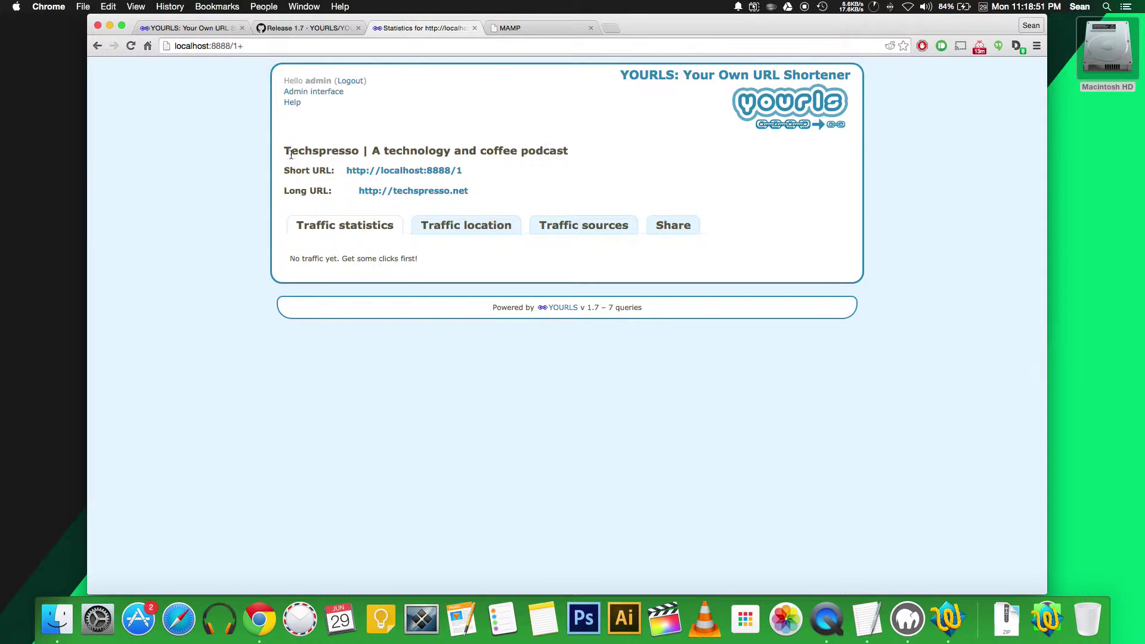
Step: Refresh the admin link list and visit techspresso.net through short link 1
{"action": "left_click", "coordinate": [97, 46]}
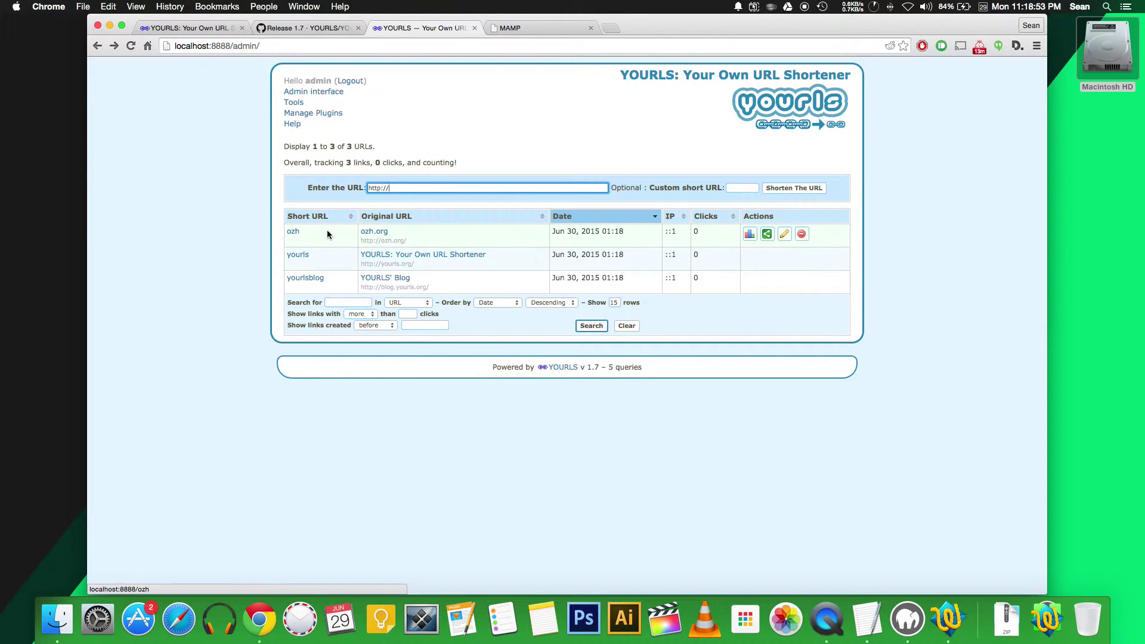
{"action": "key", "text": "super+r"}
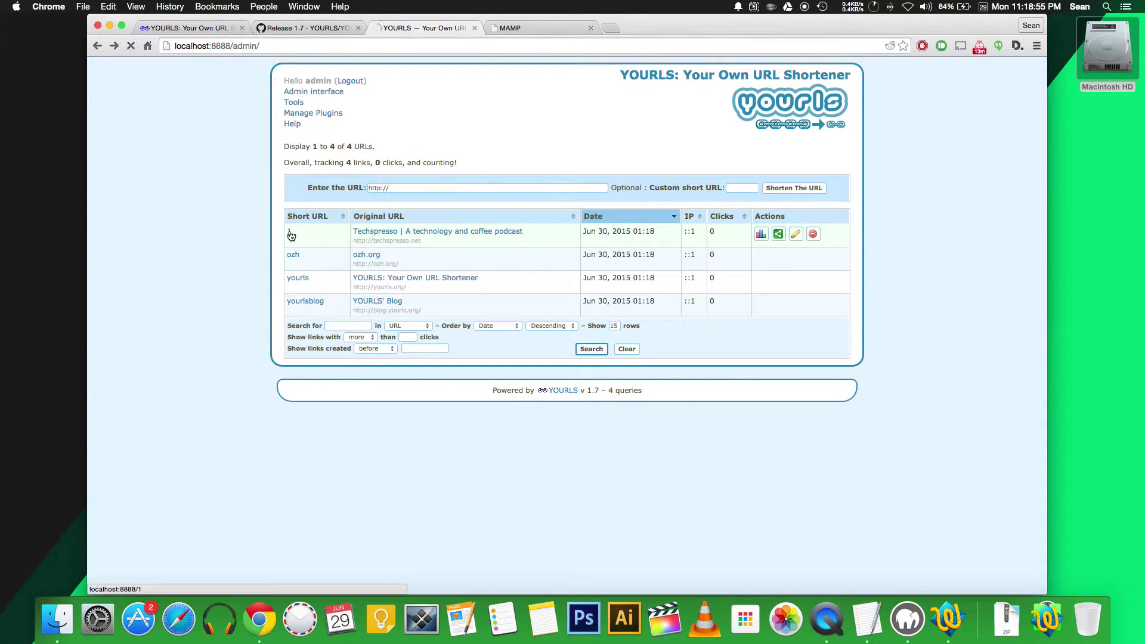
{"action": "left_click", "coordinate": [290, 235]}
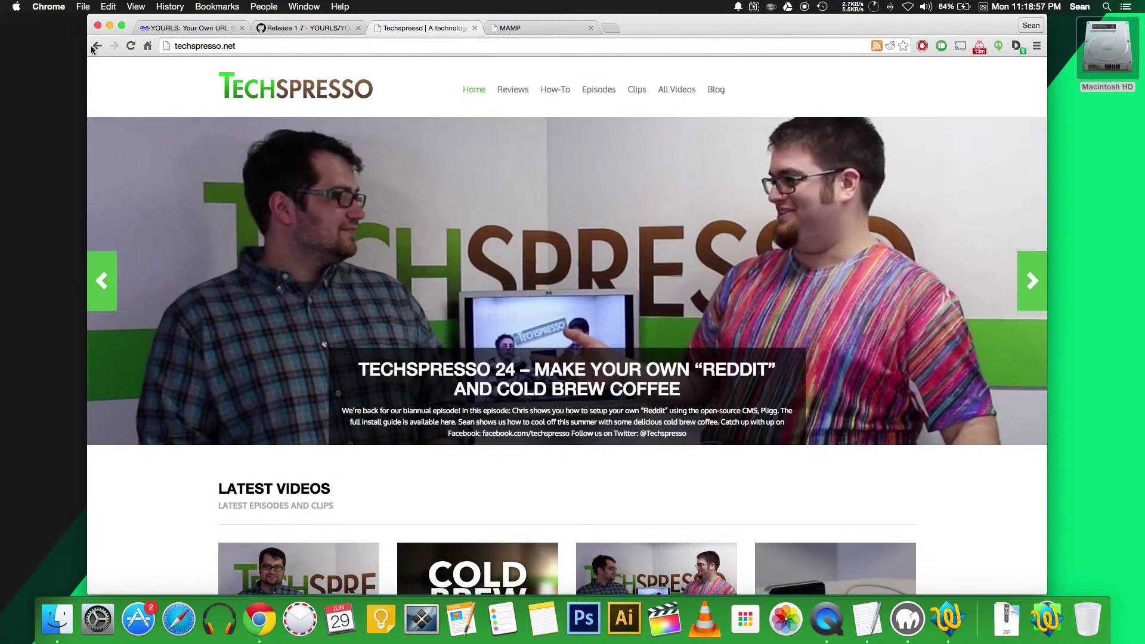
Step: Confirm link 1's stats show one click, then go to the Tools page
{"action": "left_click", "coordinate": [95, 47]}
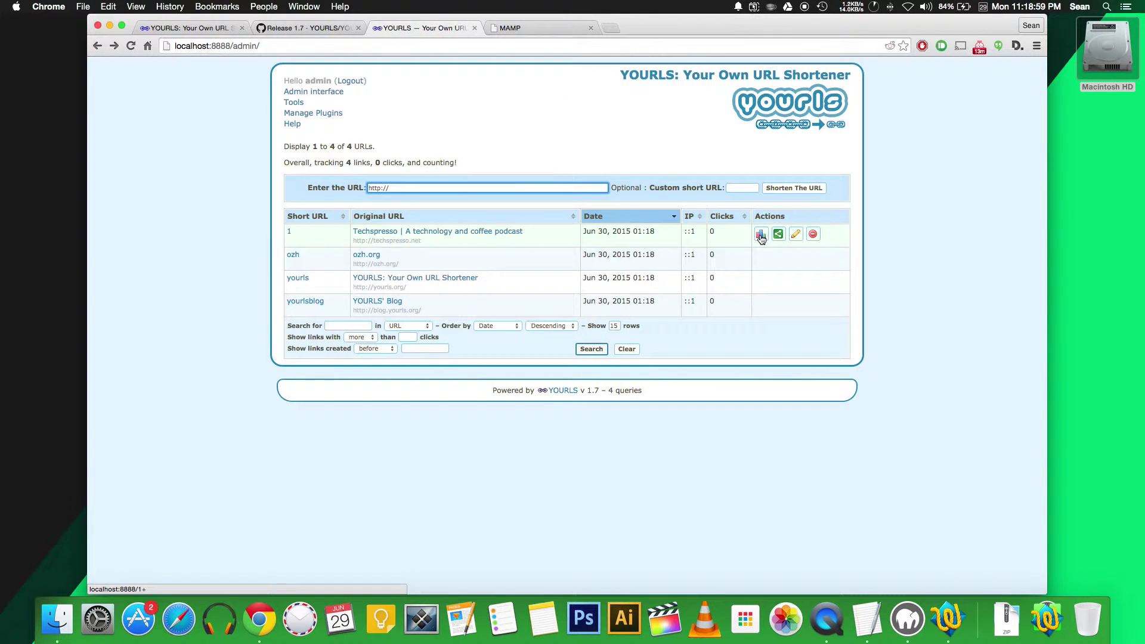
{"action": "left_click", "coordinate": [761, 235]}
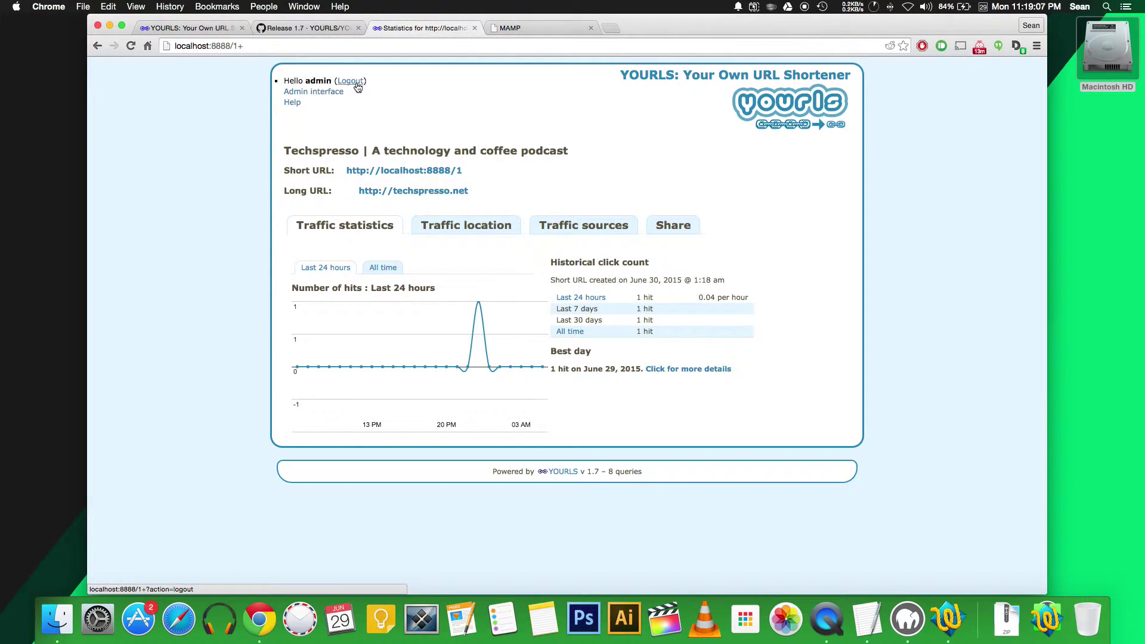
{"action": "left_click", "coordinate": [291, 92]}
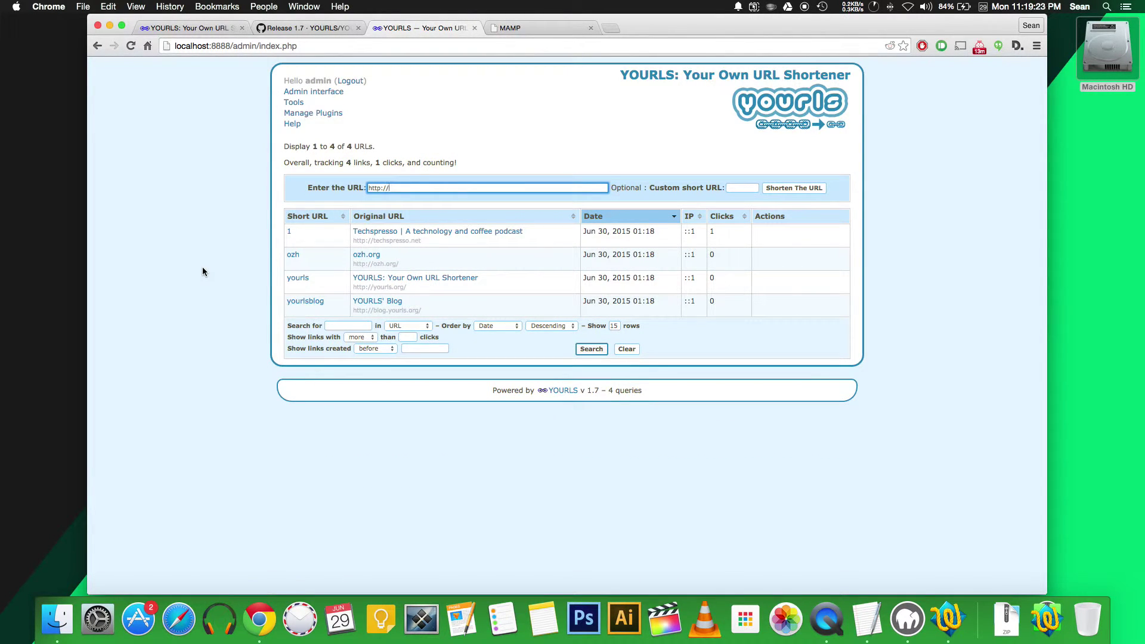
{"action": "left_click", "coordinate": [294, 103]}
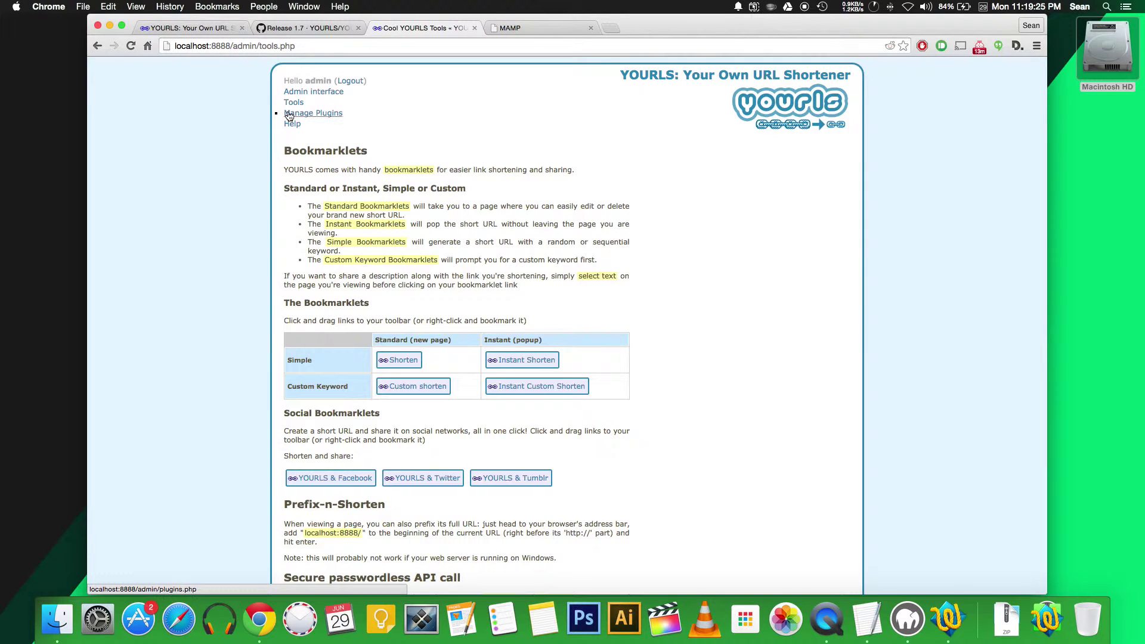
Step: Show the bookmarks bar and place the Shorten bookmarklet on it
{"action": "left_click_drag", "start_coordinate": [403, 361], "coordinate": [380, 332]}
{"action": "left_click", "coordinate": [198, 7]}
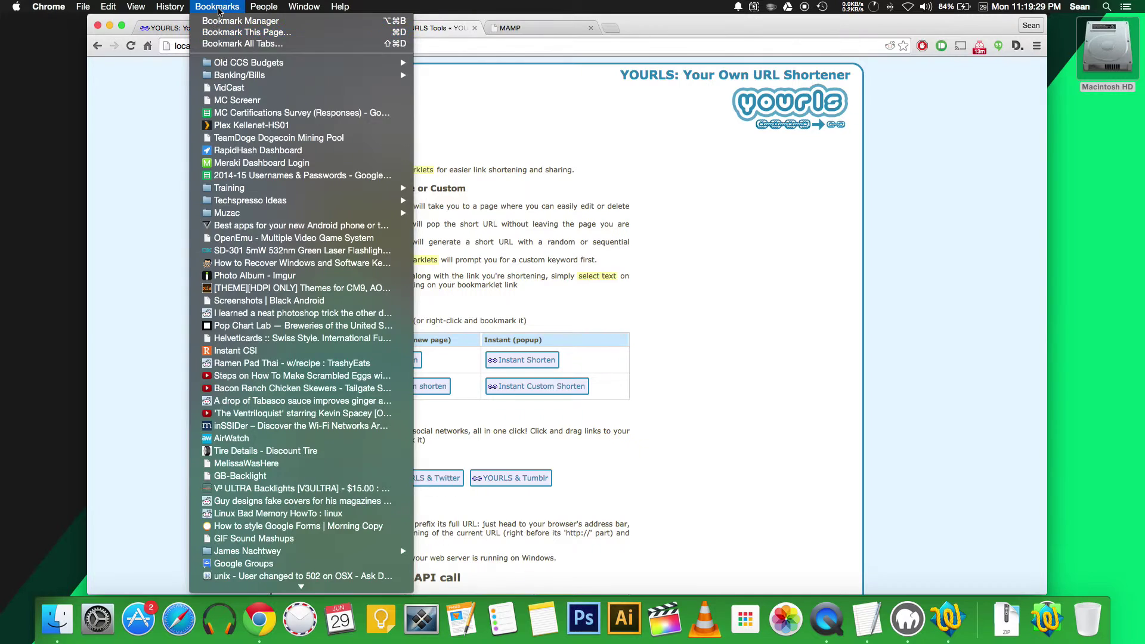
{"action": "left_click", "coordinate": [143, 23]}
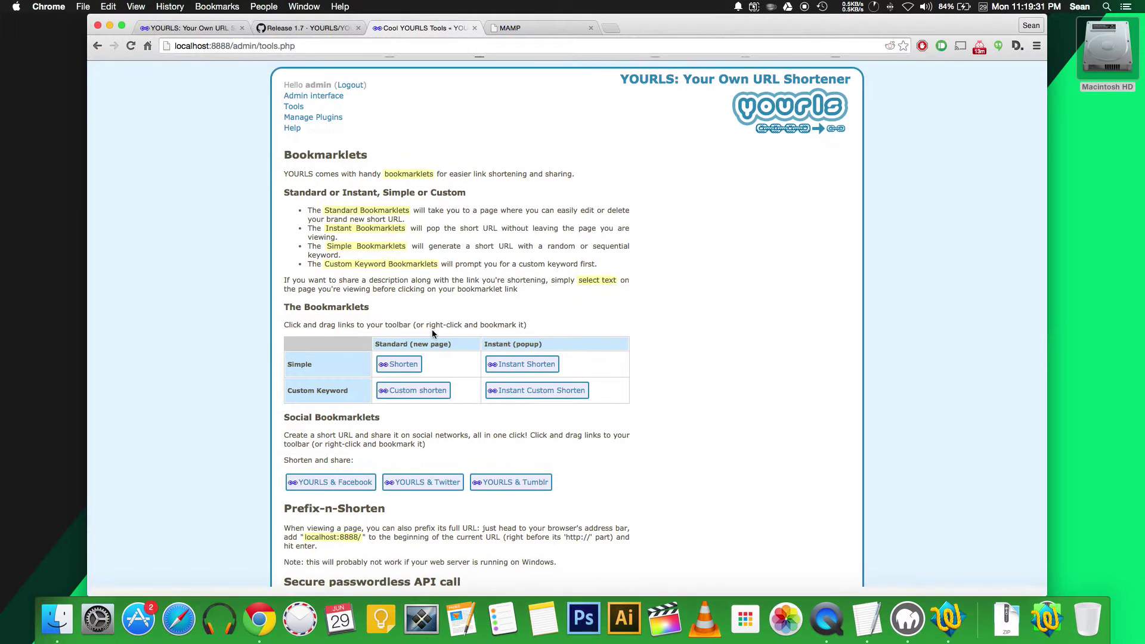
{"action": "left_click_drag", "start_coordinate": [386, 374], "coordinate": [146, 64]}
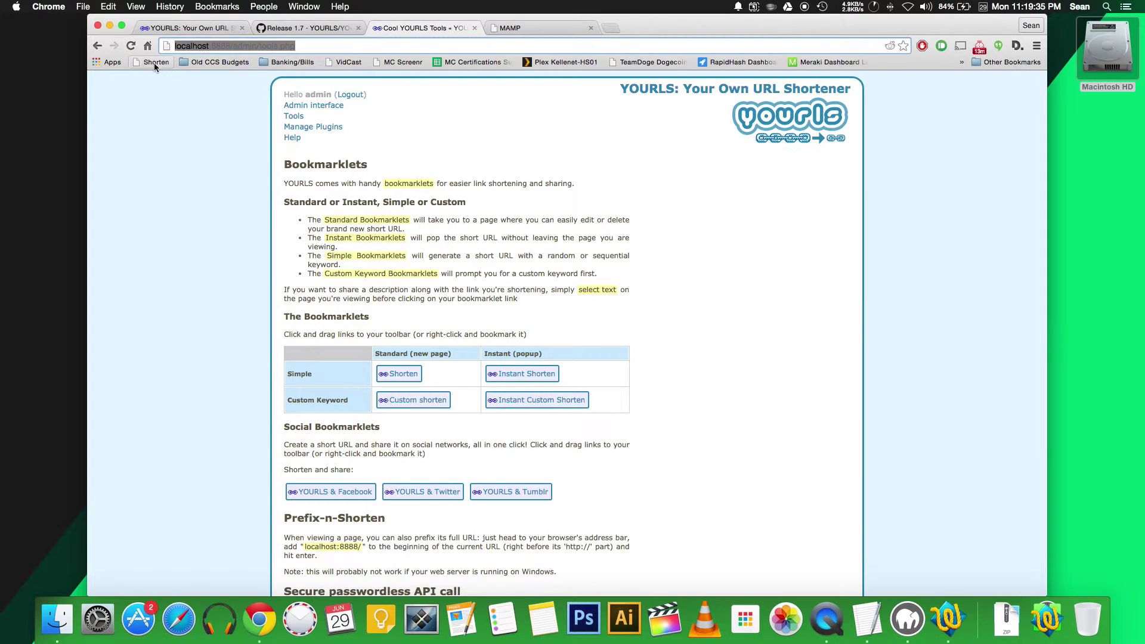
{"action": "left_click", "coordinate": [519, 28]}
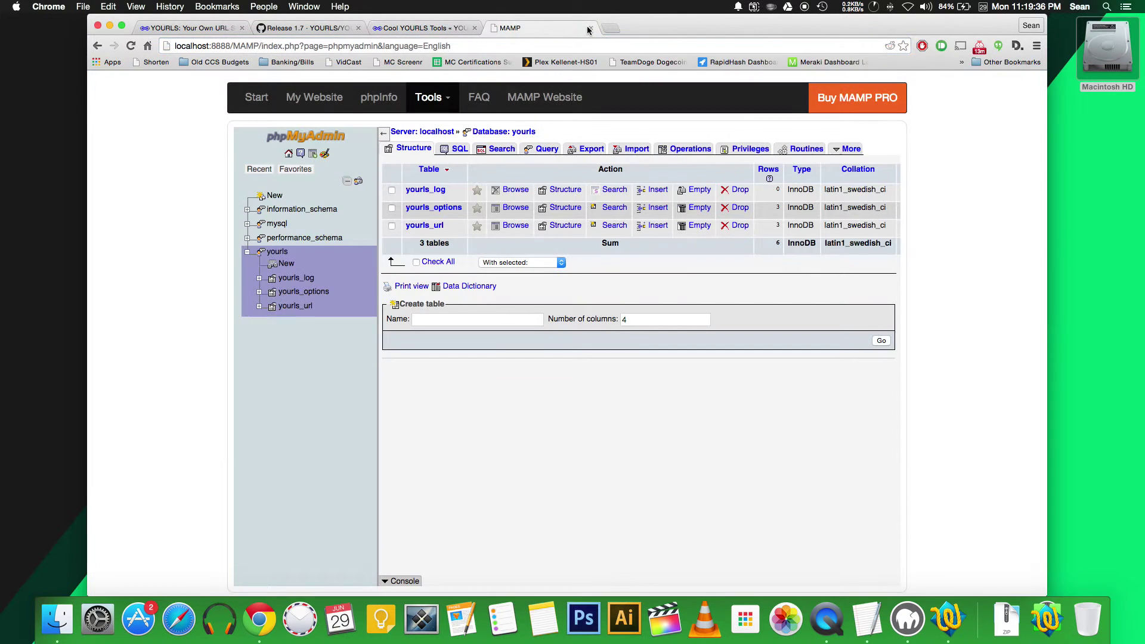
{"action": "left_click", "coordinate": [617, 27]}
{"action": "type", "text": "t"}
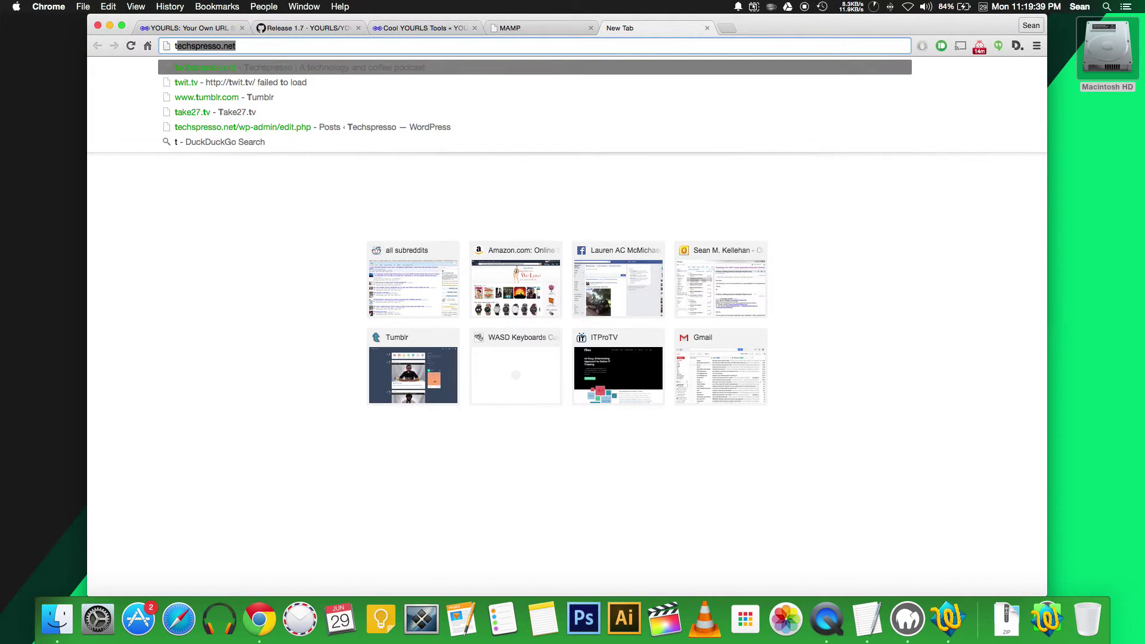
{"action": "type", "text": "ake27.tv"}
{"action": "key", "text": "Return"}
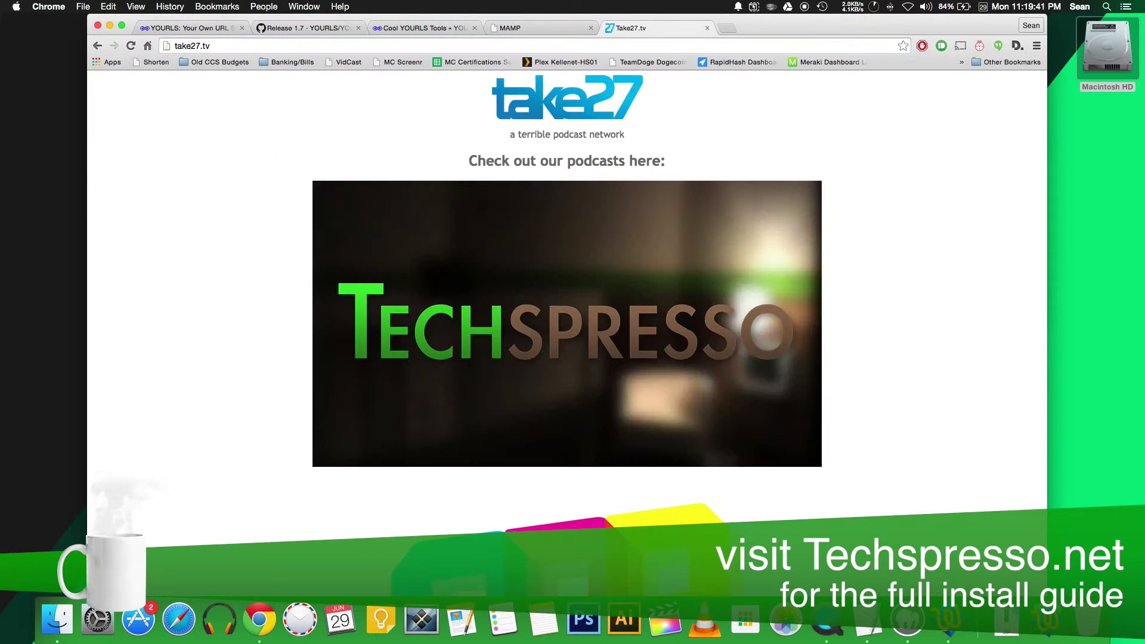
{"action": "left_click", "coordinate": [152, 62]}
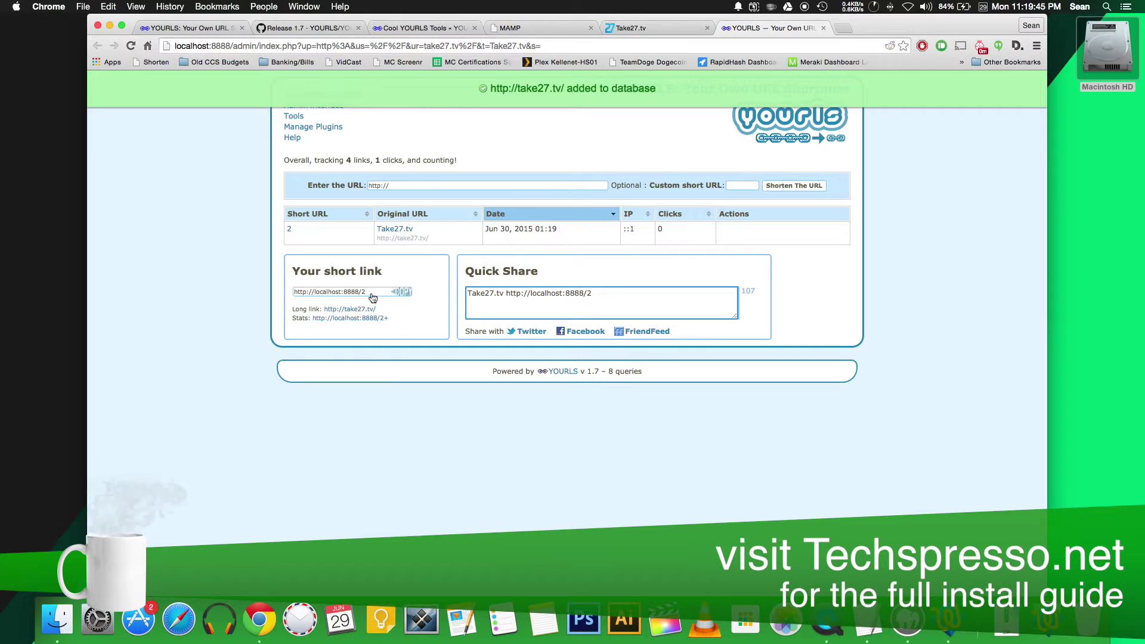
{"action": "left_click", "coordinate": [375, 294]}
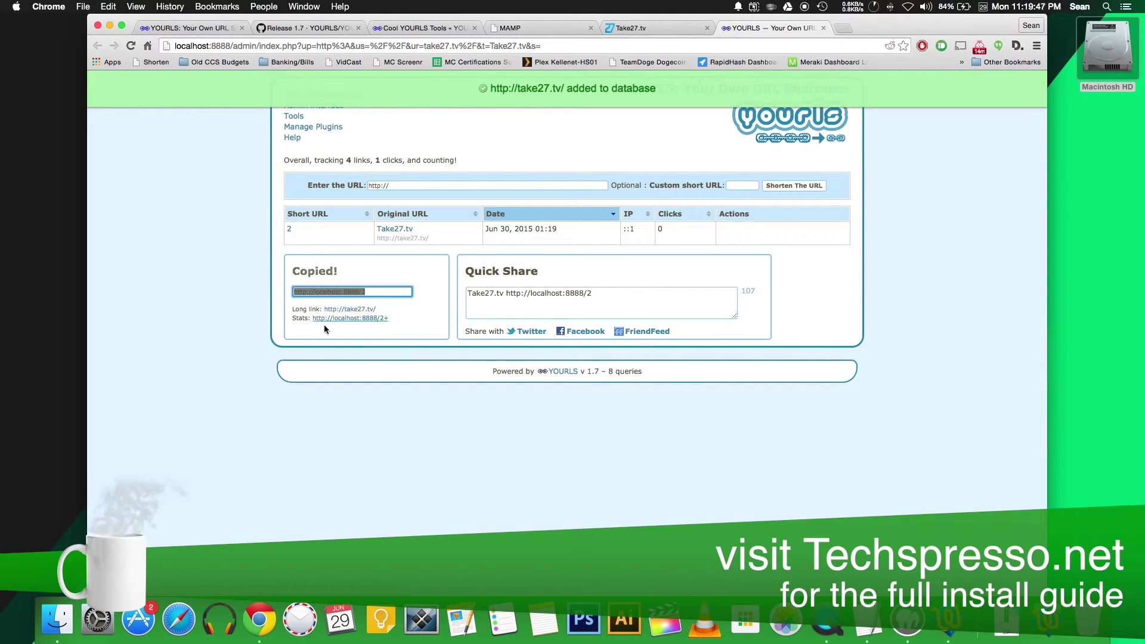